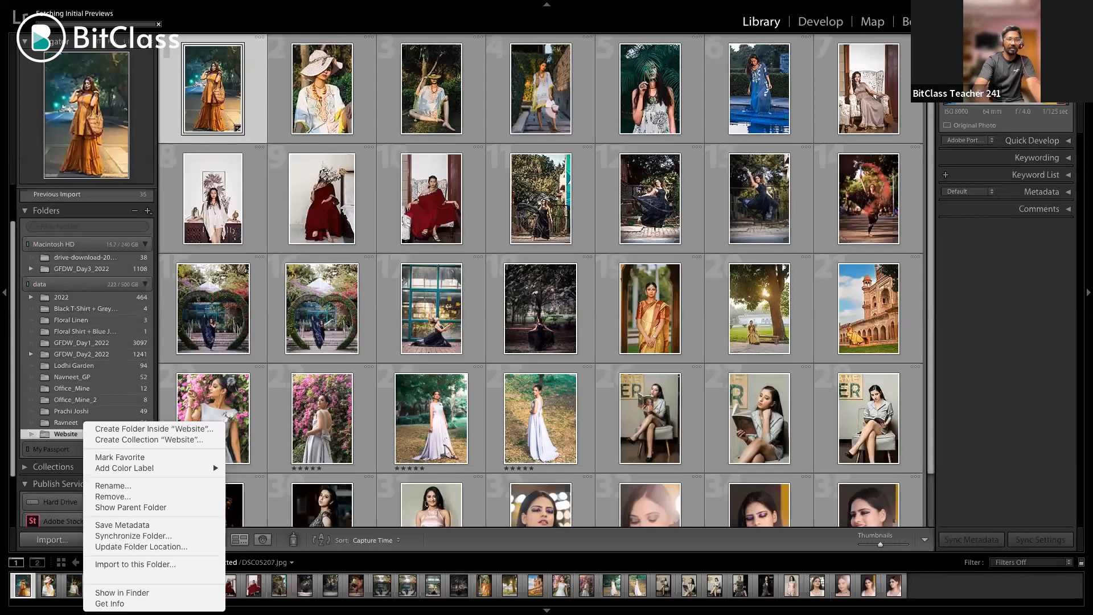
Rename the Website folder to BitClass_Demo
left_click(113, 486)
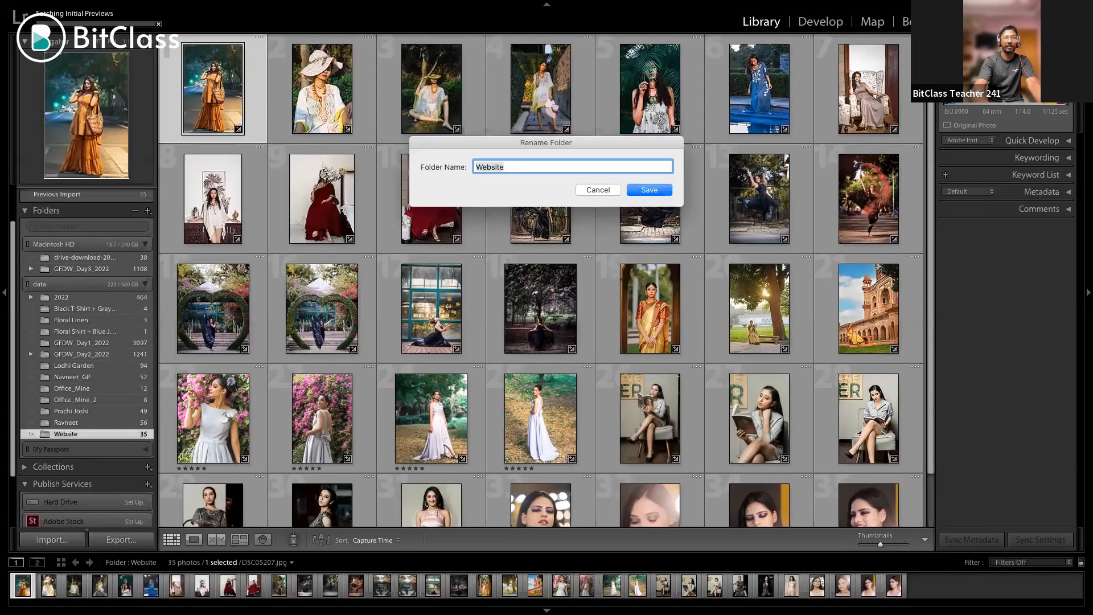
type("Bit")
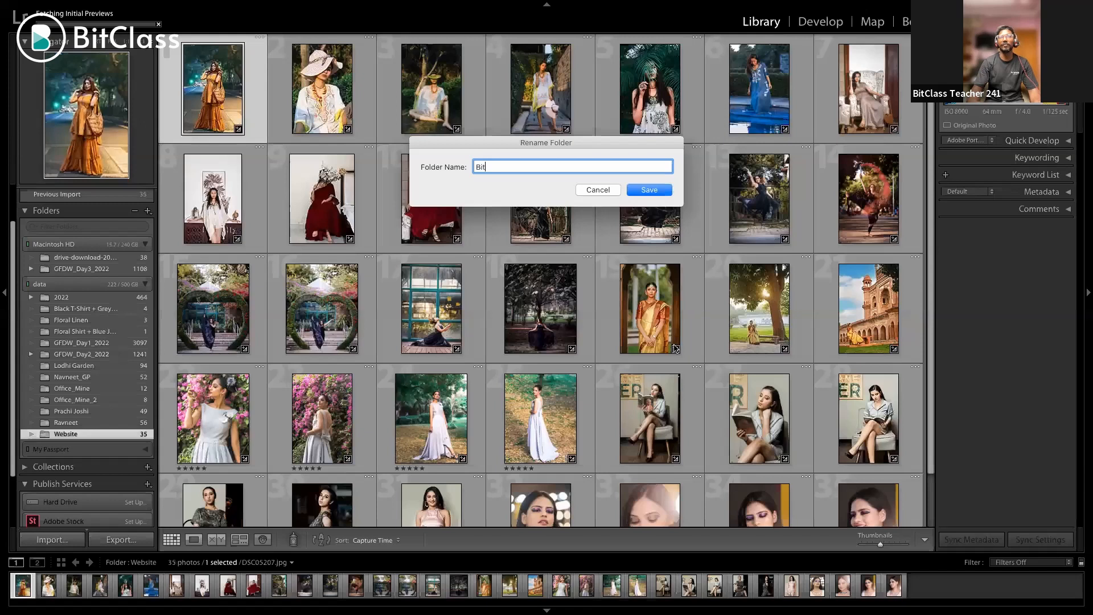
type("Class")
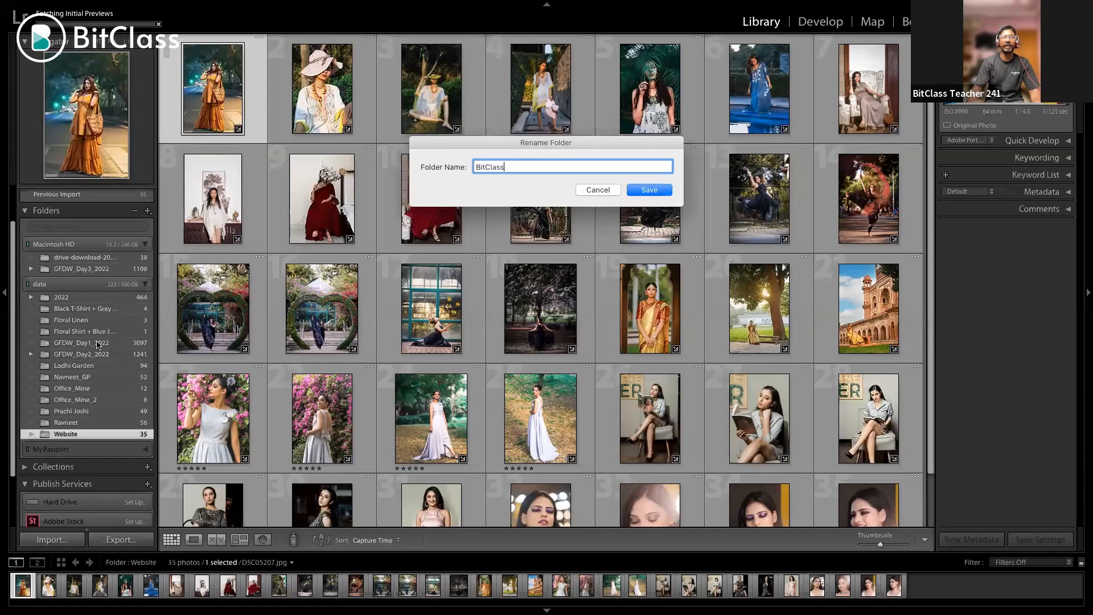
type("_Demo")
key("Return")
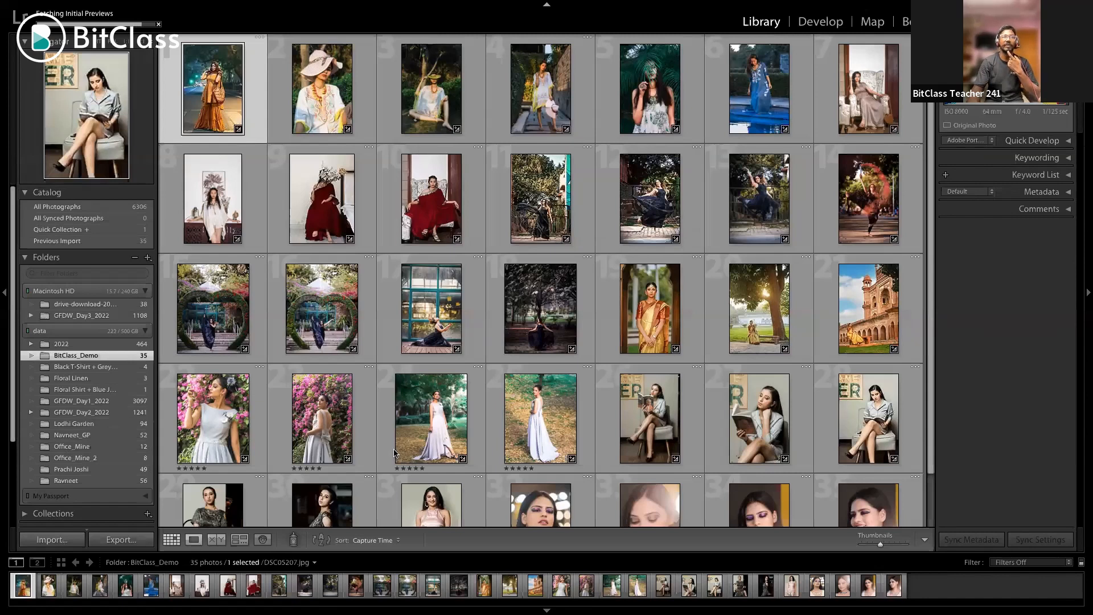
Preview the first two photos in Loupe view, look at the People view, and return to the thumbnail grid
left_click(195, 539)
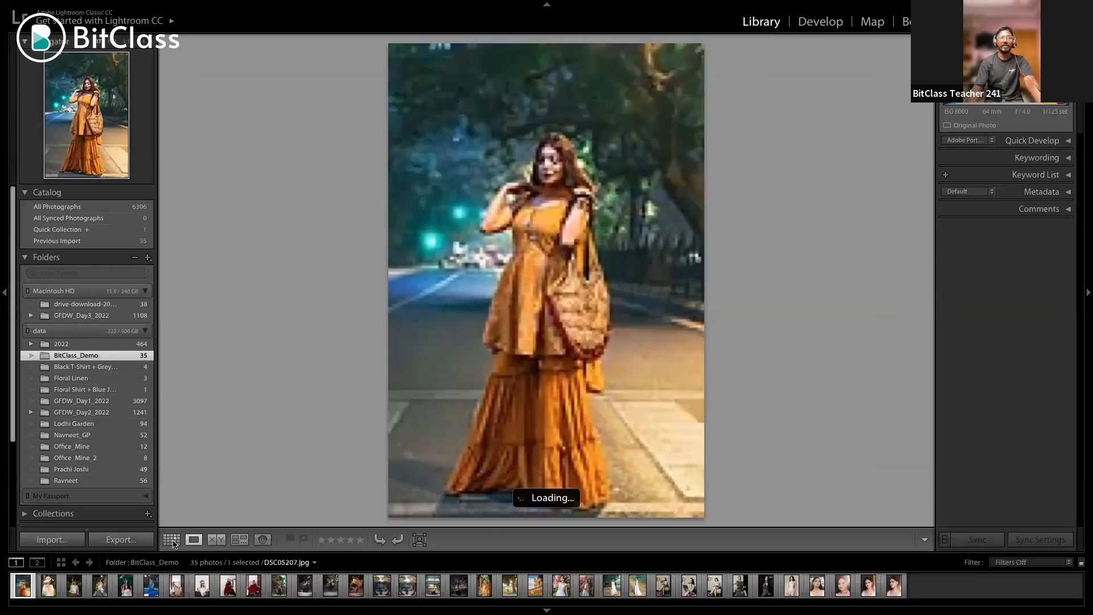
key("Right")
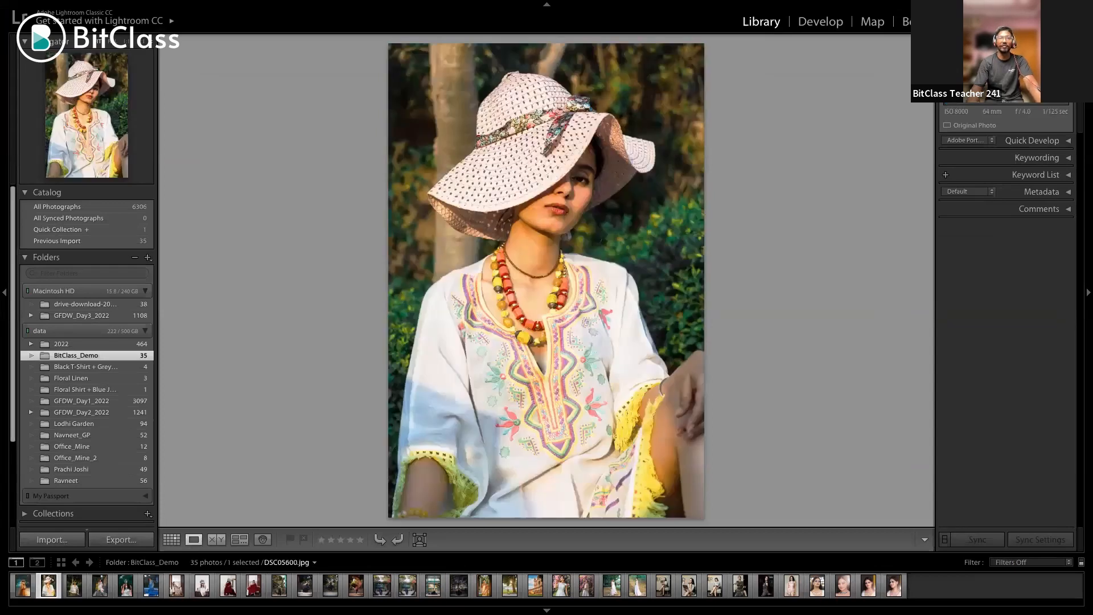
key("g")
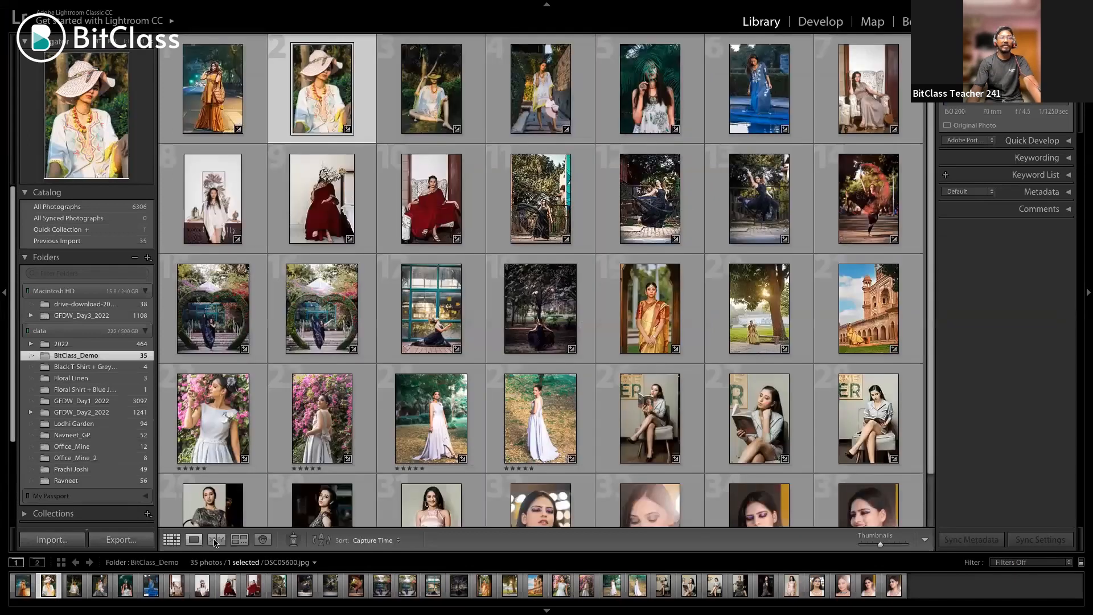
key("e")
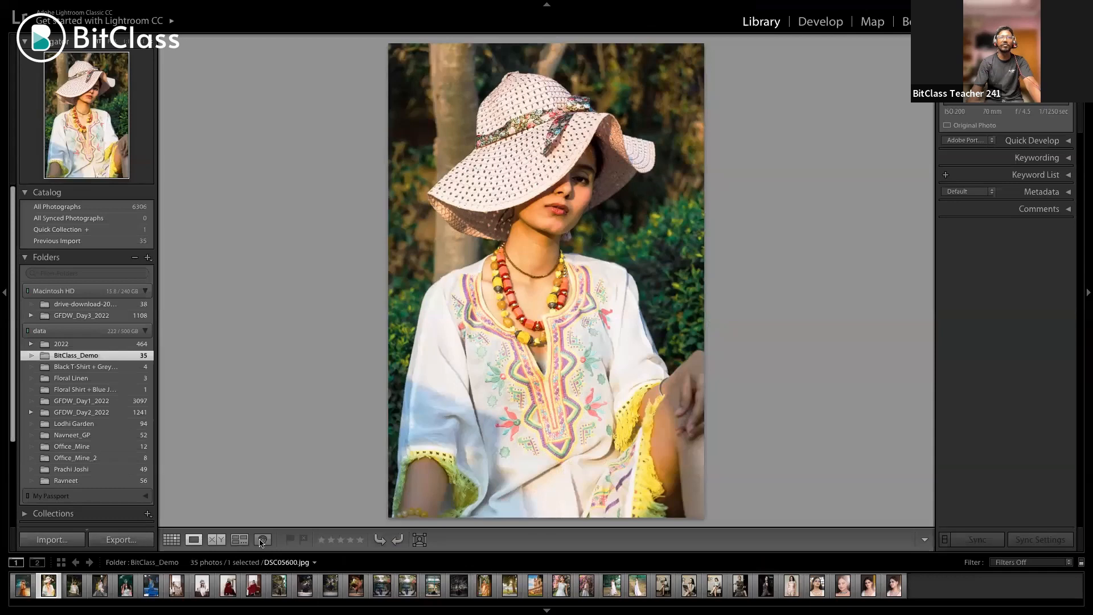
left_click(262, 539)
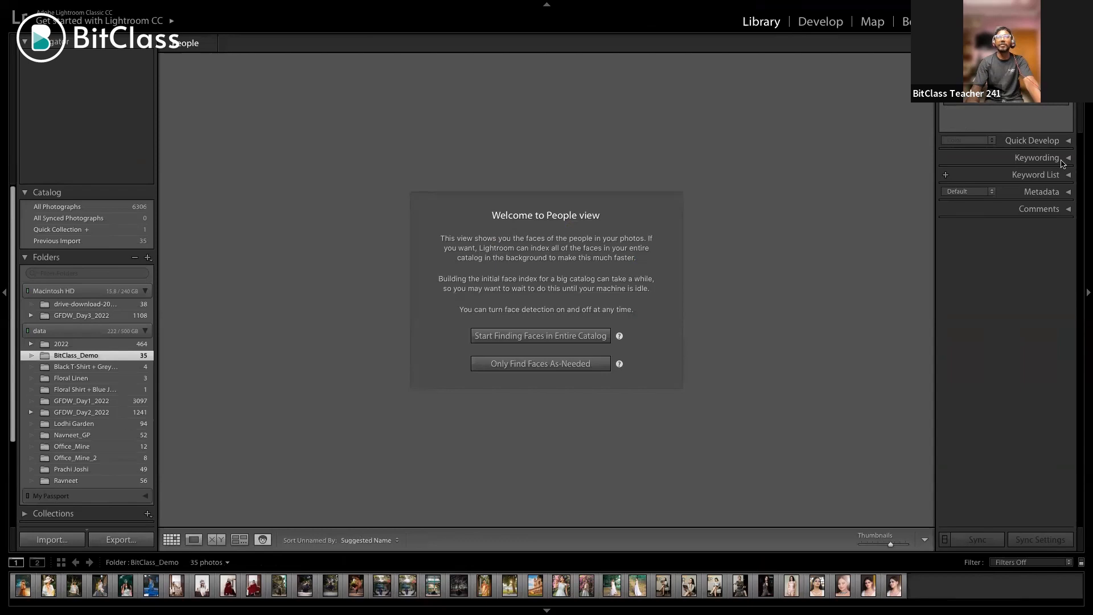
key("g")
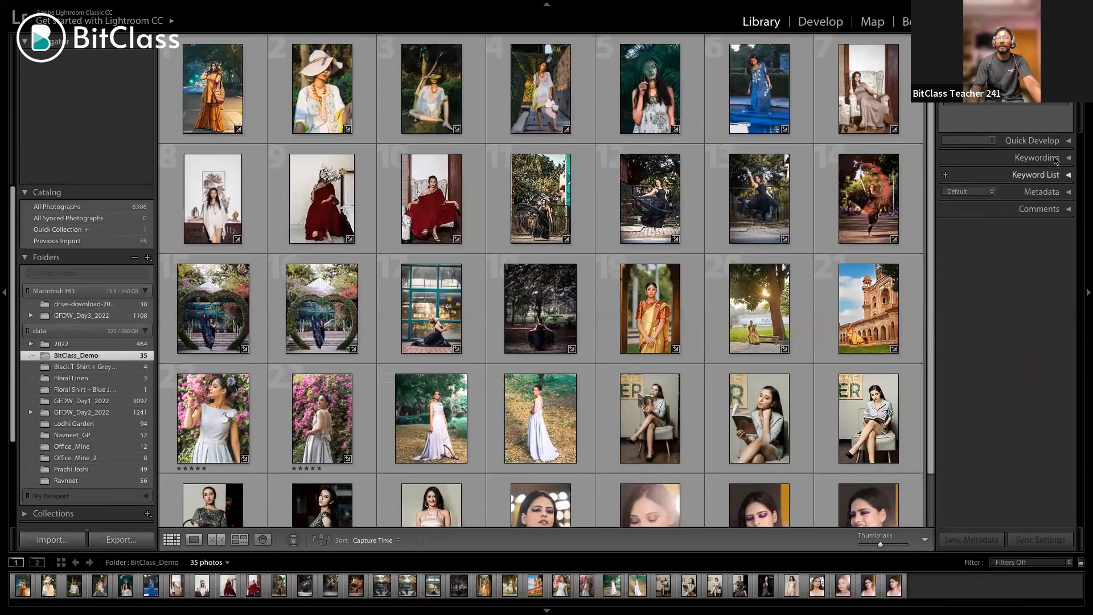
Select all photos in the folder, try the Natural preset in Quick Develop, and reset them to the default settings
key("super+a")
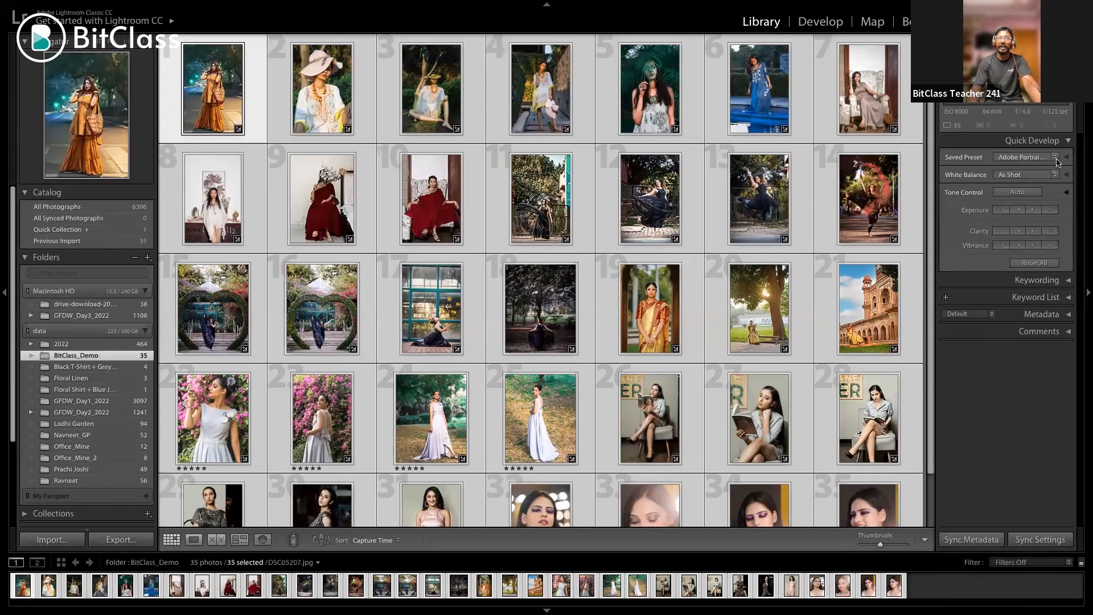
left_click(1056, 159)
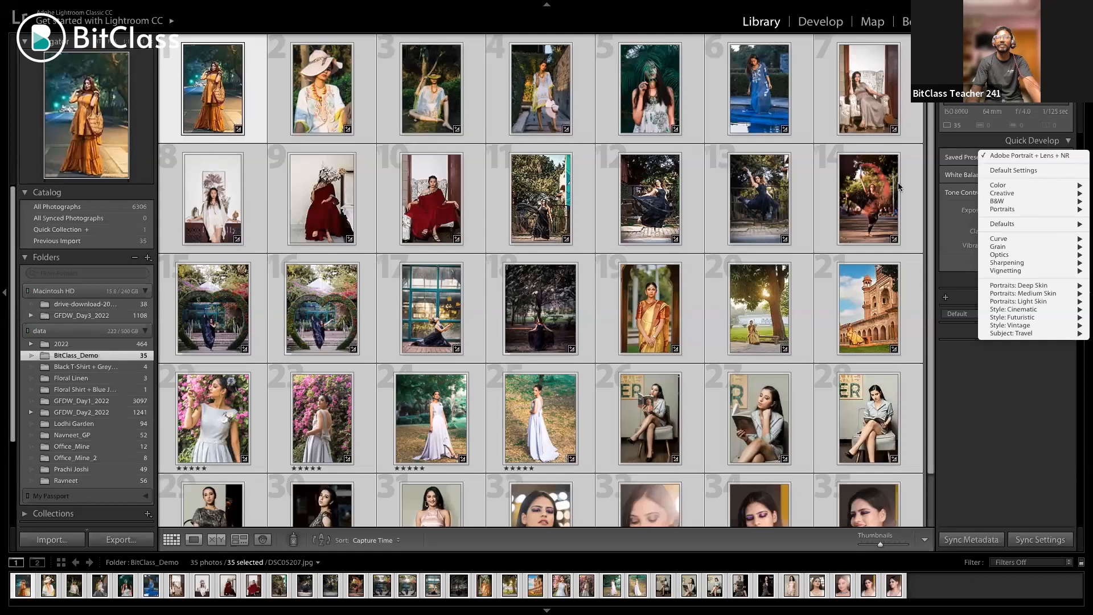
left_click(1006, 235)
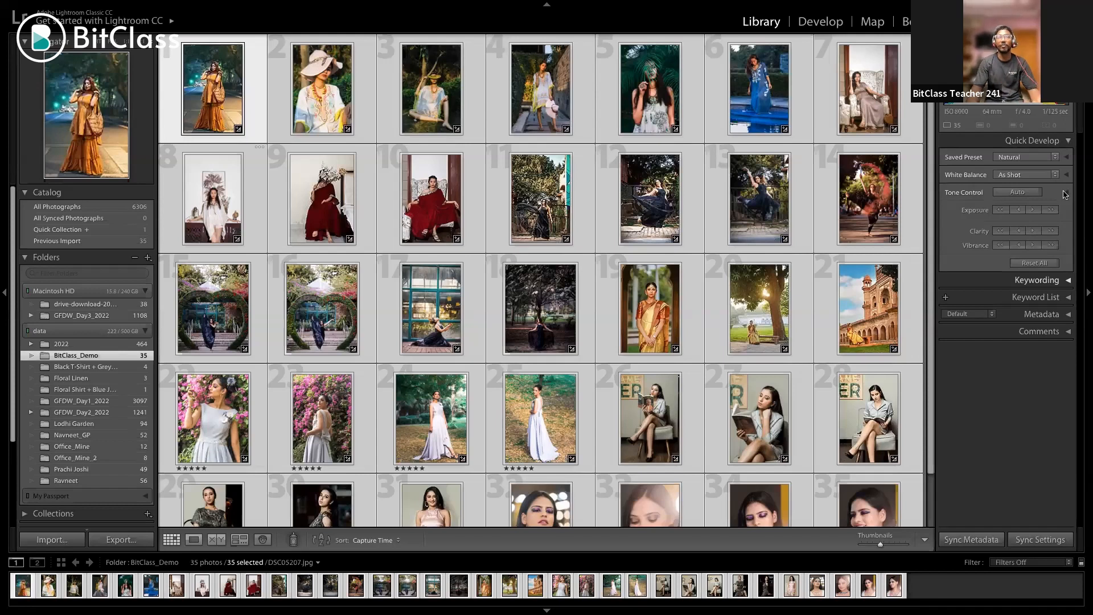
key("super+shift+r")
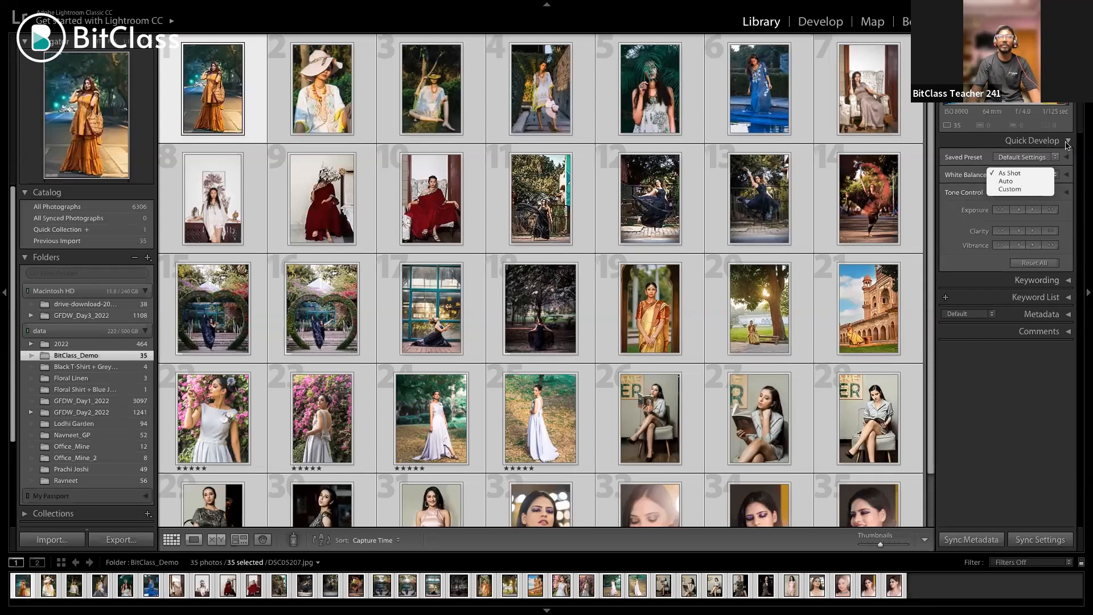
left_click(1006, 264)
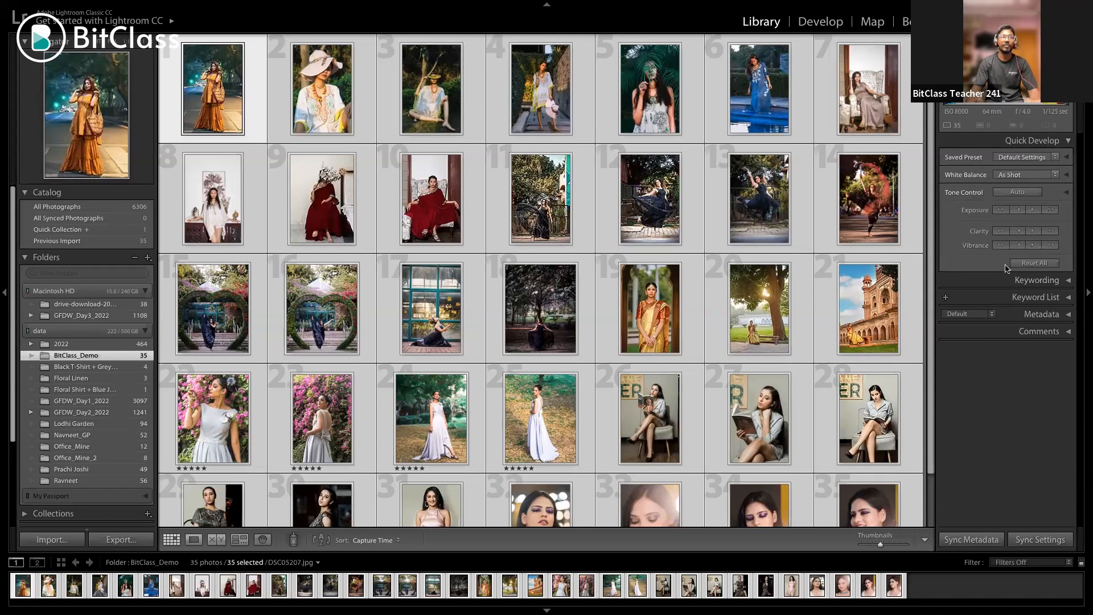
key("super+1")
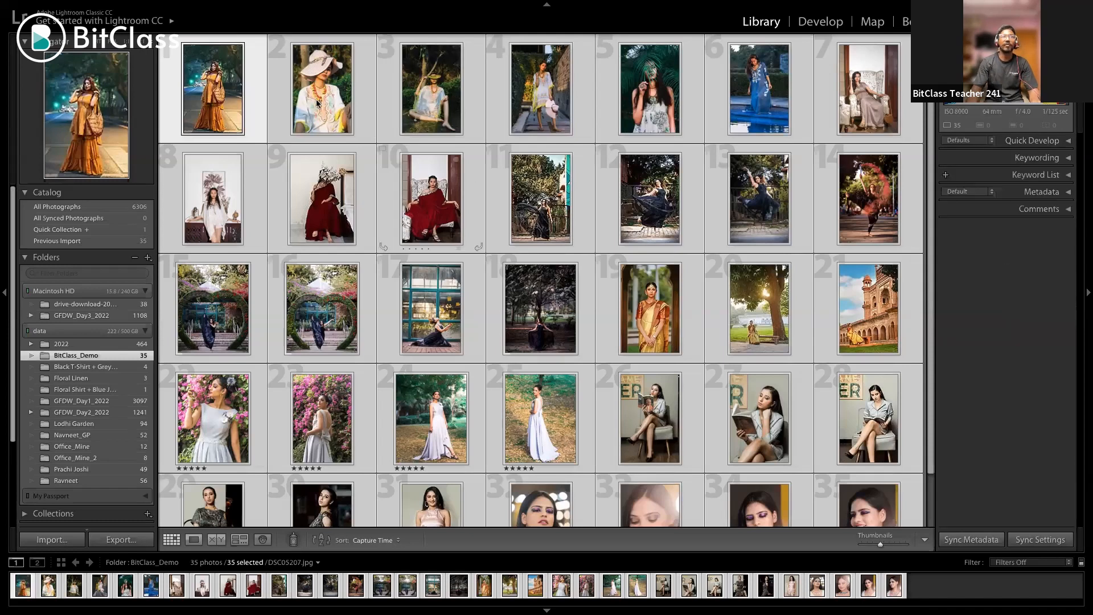
Go to the Develop module and examine the Presets, Snapshots, History and Collections sections, collapsing each one
left_click(841, 23)
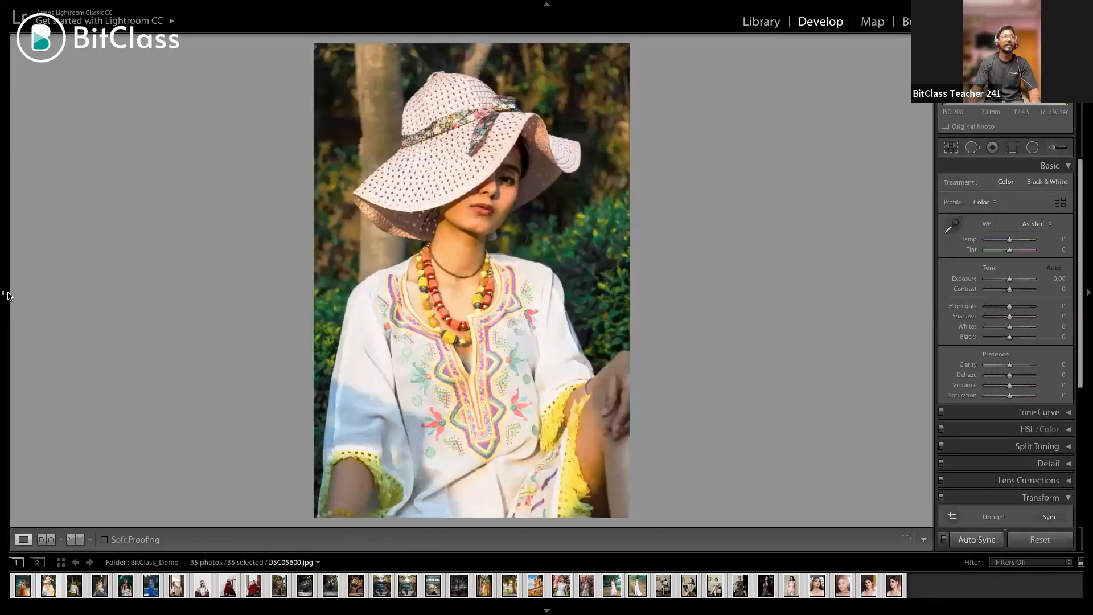
left_click(5, 182)
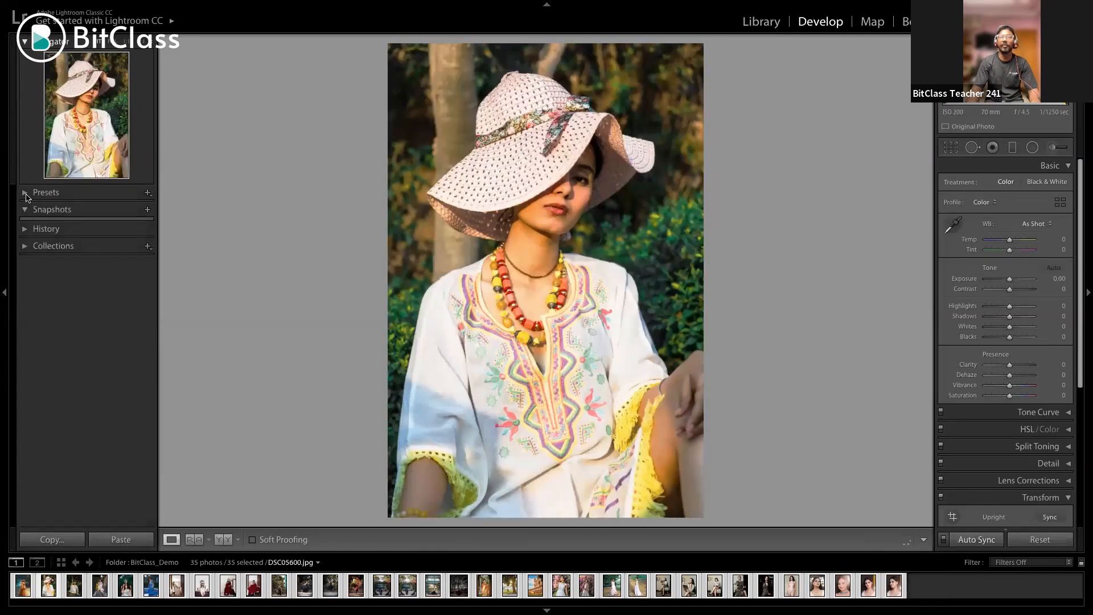
left_click(26, 194)
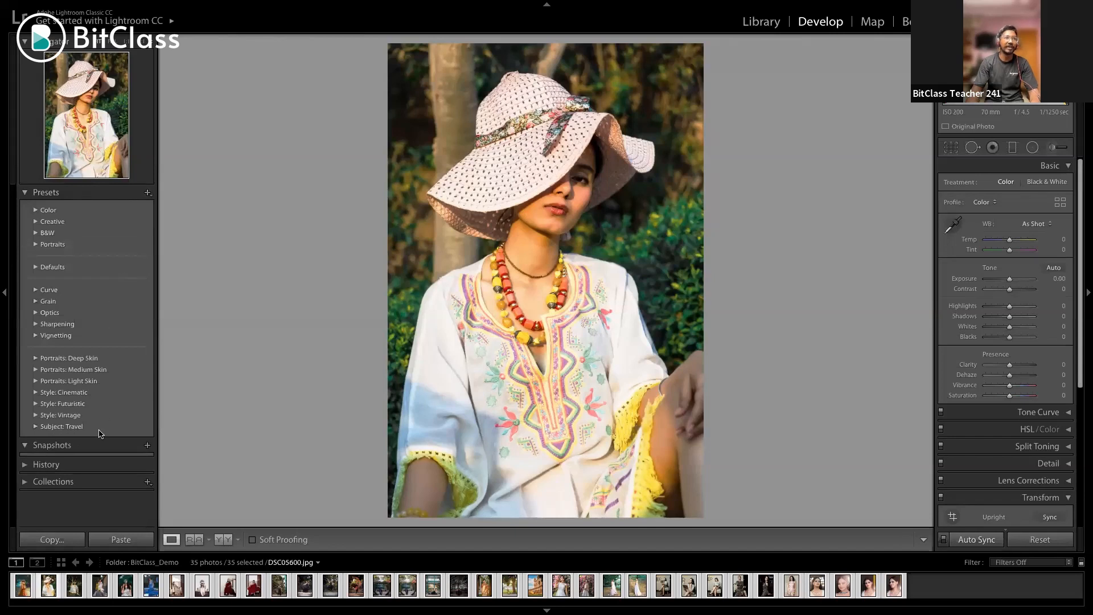
left_click(147, 194)
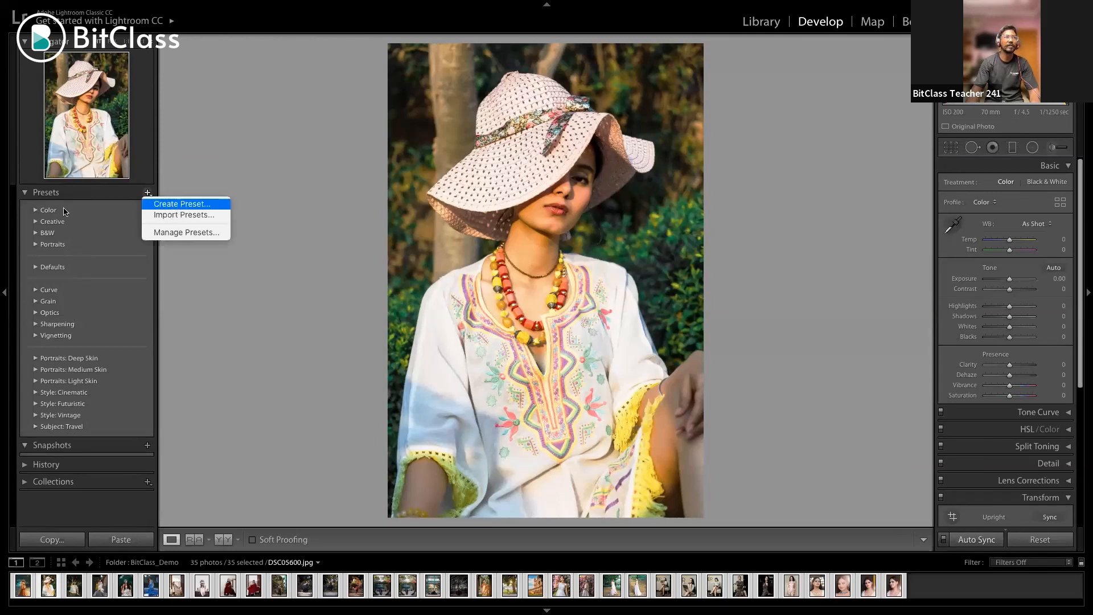
left_click(25, 194)
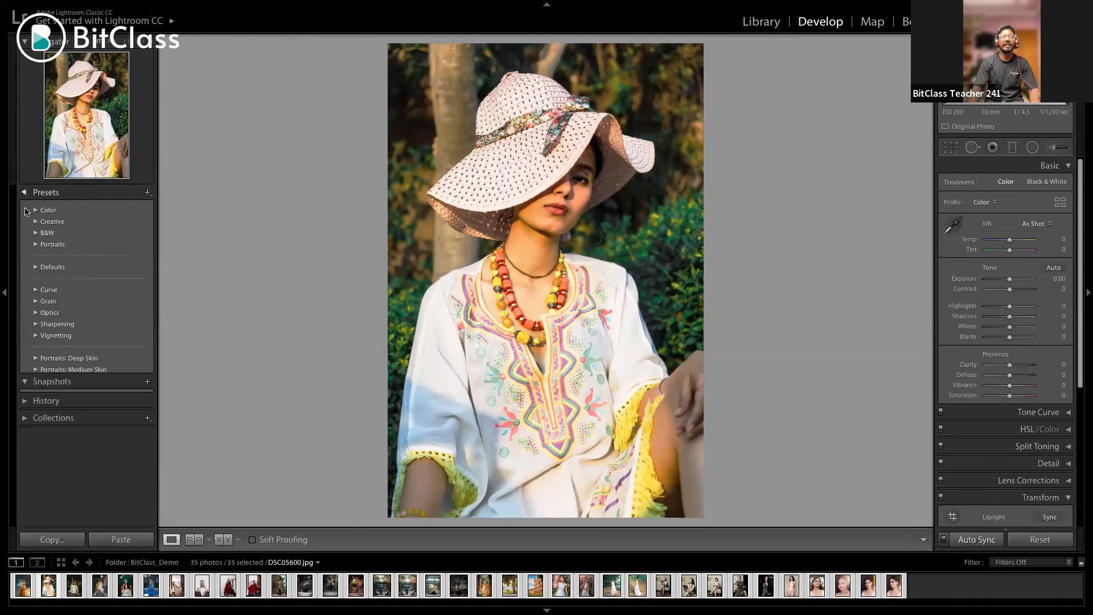
left_click(25, 210)
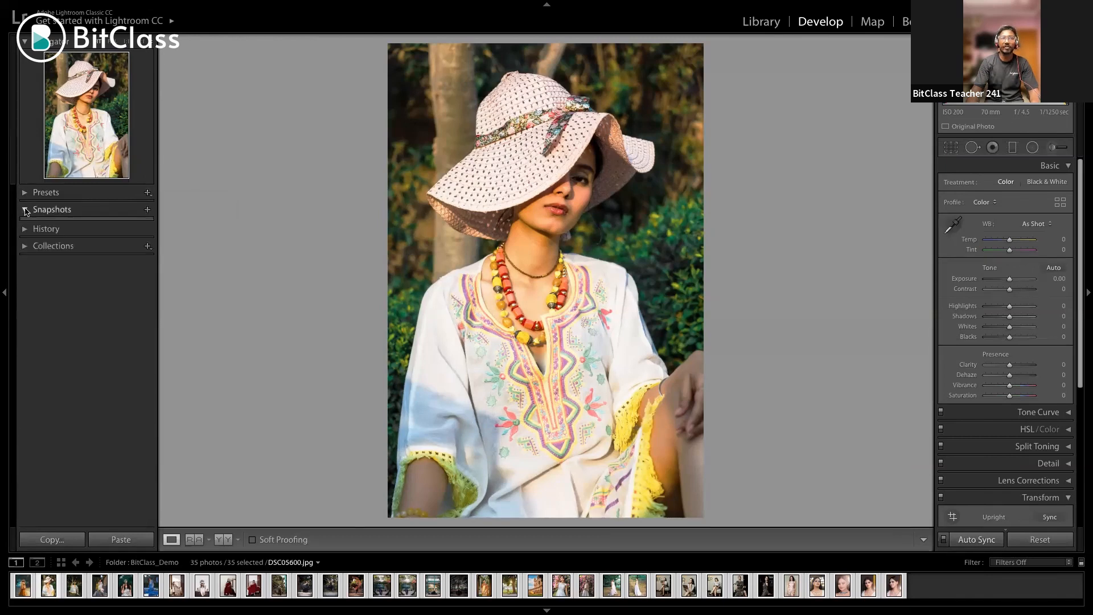
left_click(25, 210)
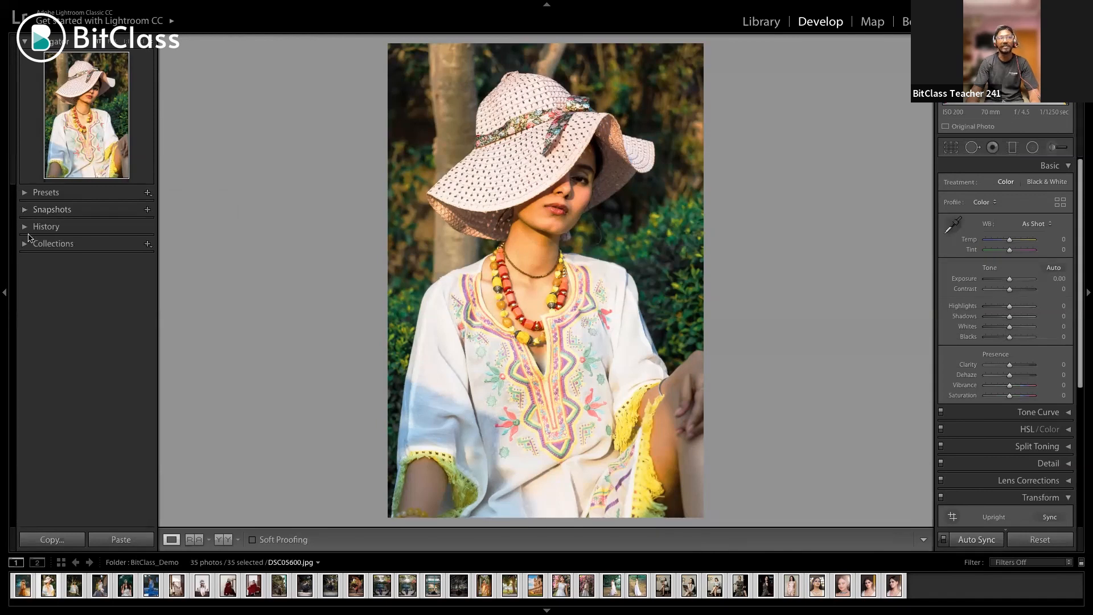
left_click(25, 227)
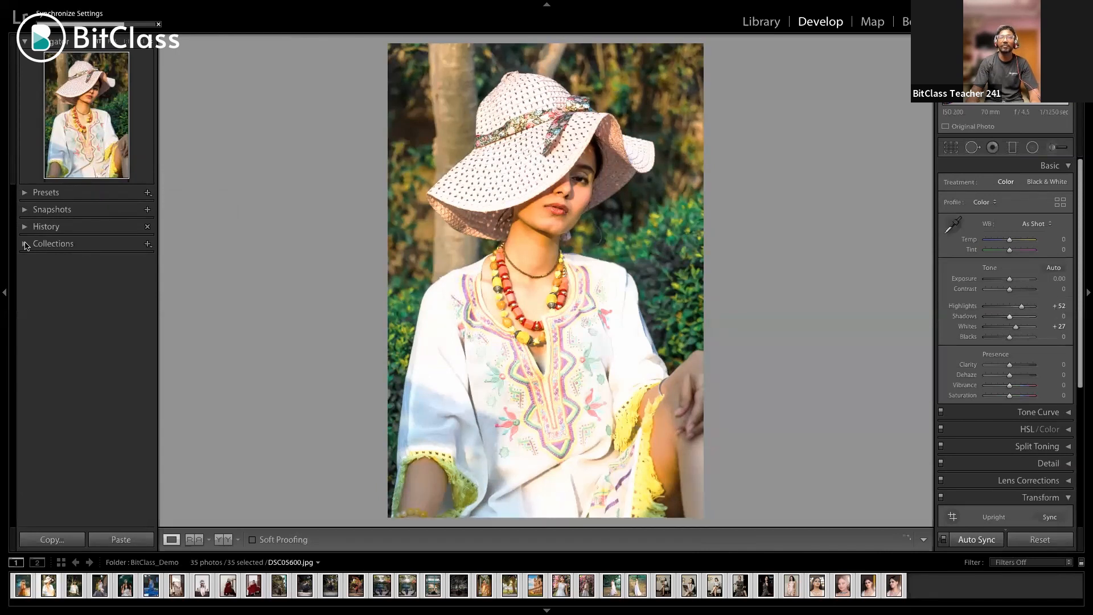
left_click(25, 245)
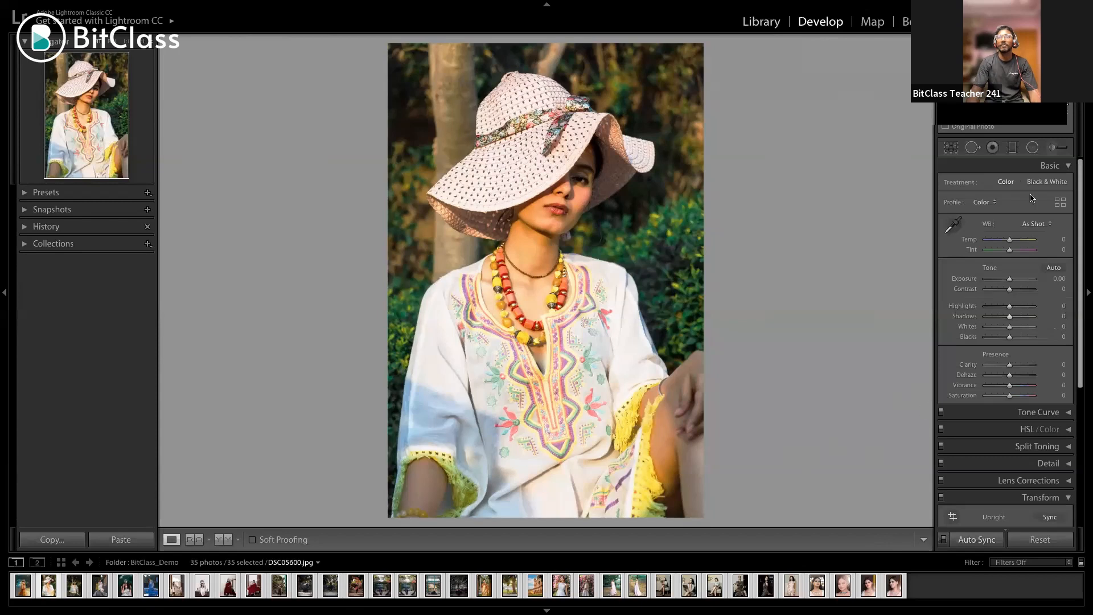
Shrink the Library grid thumbnails, limit the selection to the photo of the woman in the sun hat, and reopen it in Develop
key("g")
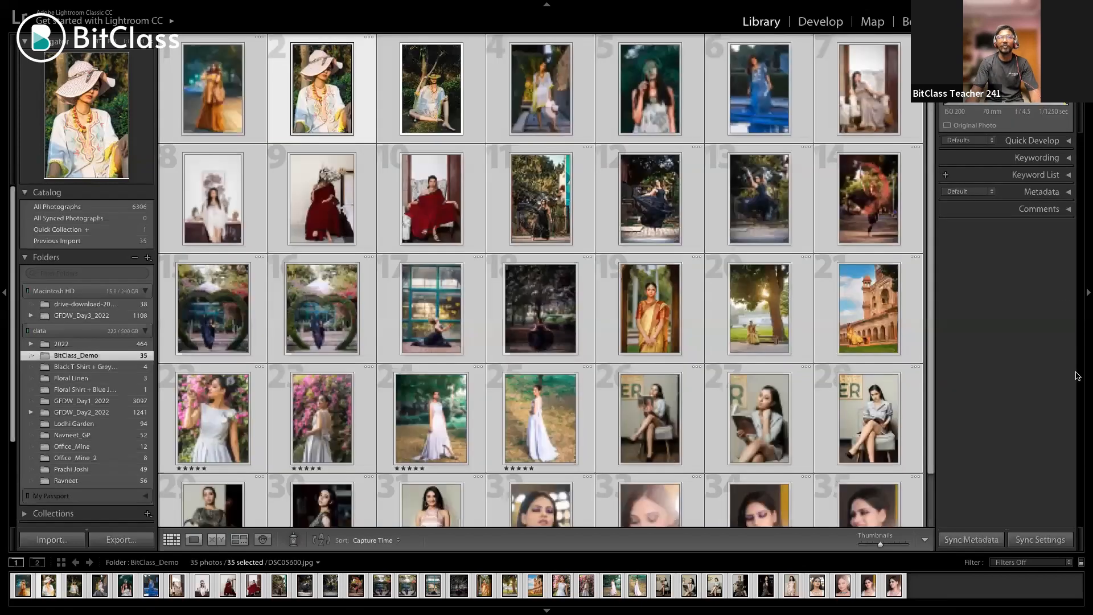
key("minus")
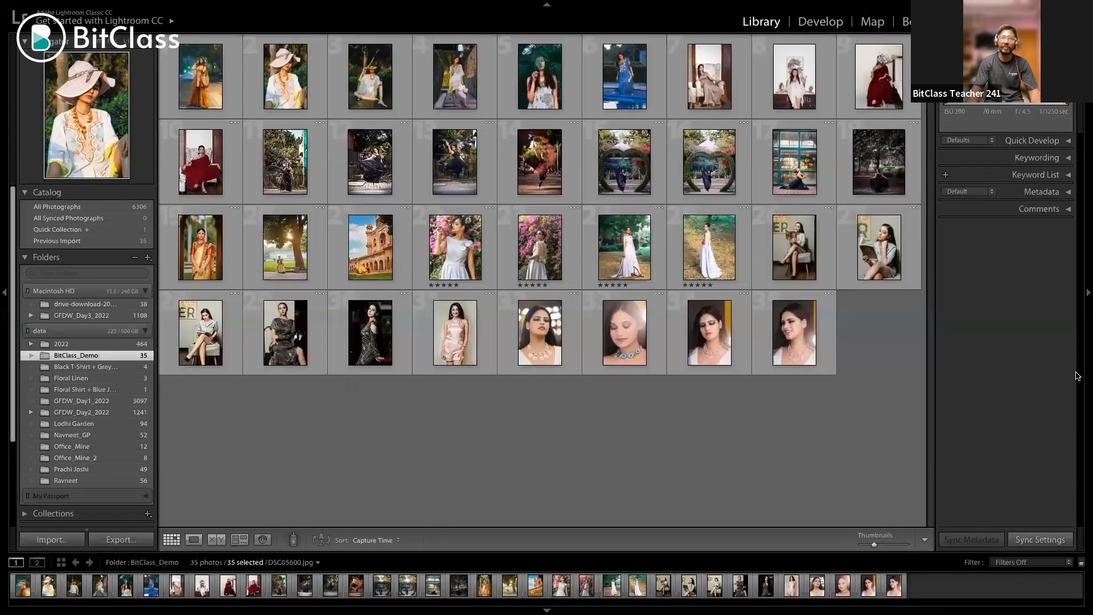
key("d")
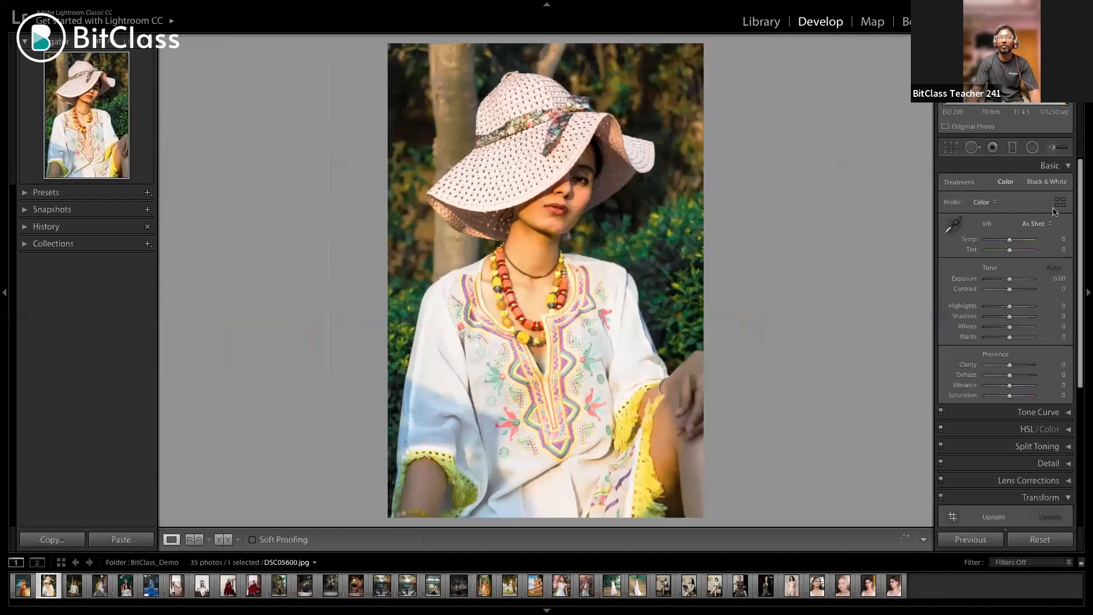
Look through the Basic and Transform adjustments and the available profile options for the photo
scroll(994, 203, "down", 3)
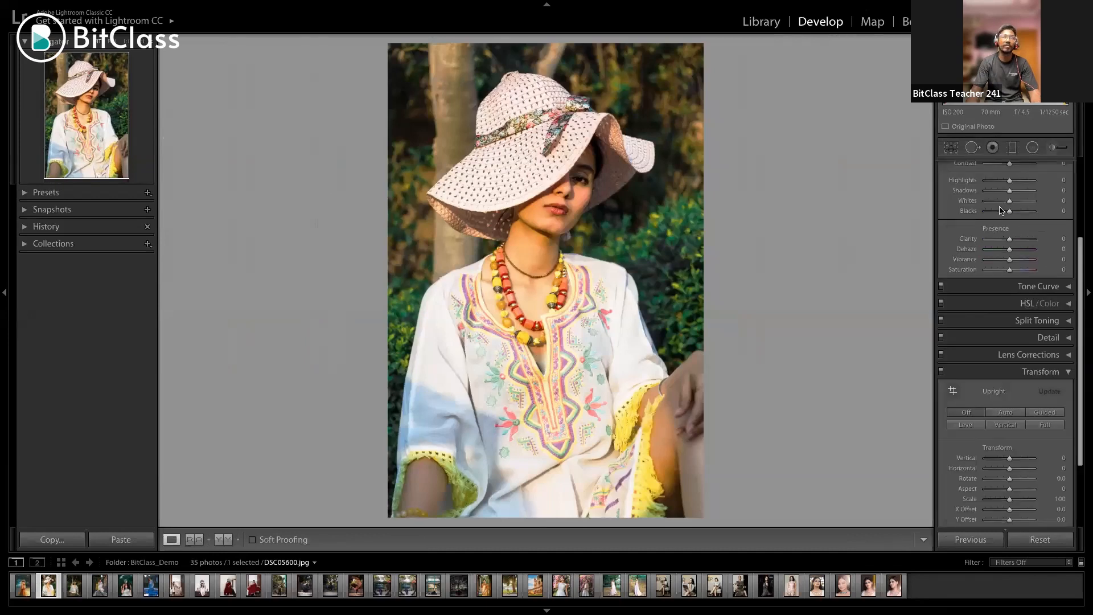
scroll(1051, 208, "up", 3)
left_click(1050, 204)
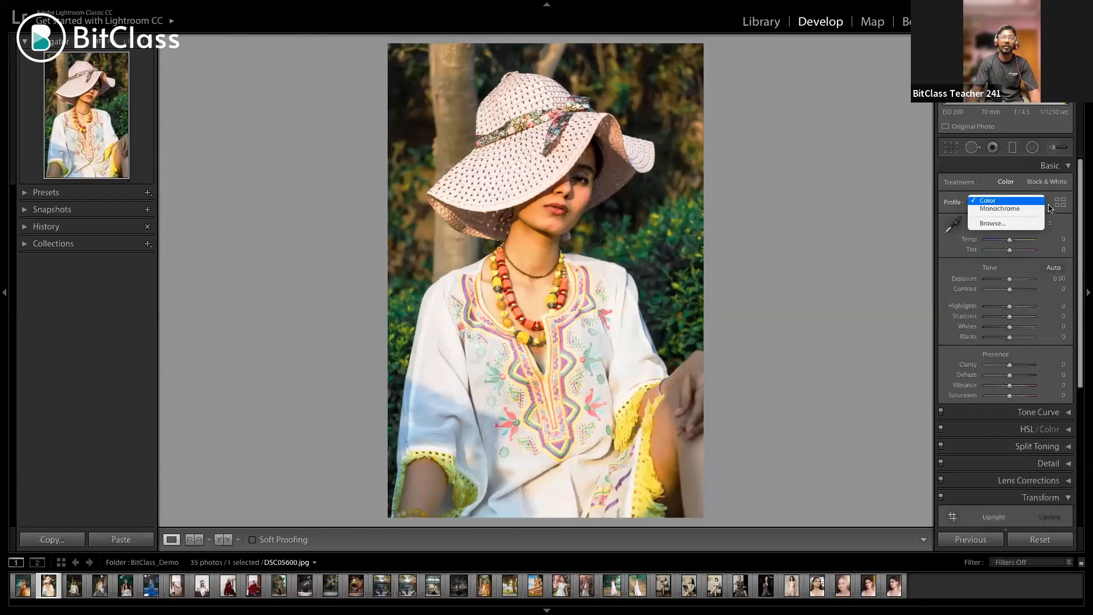
left_click(1050, 208)
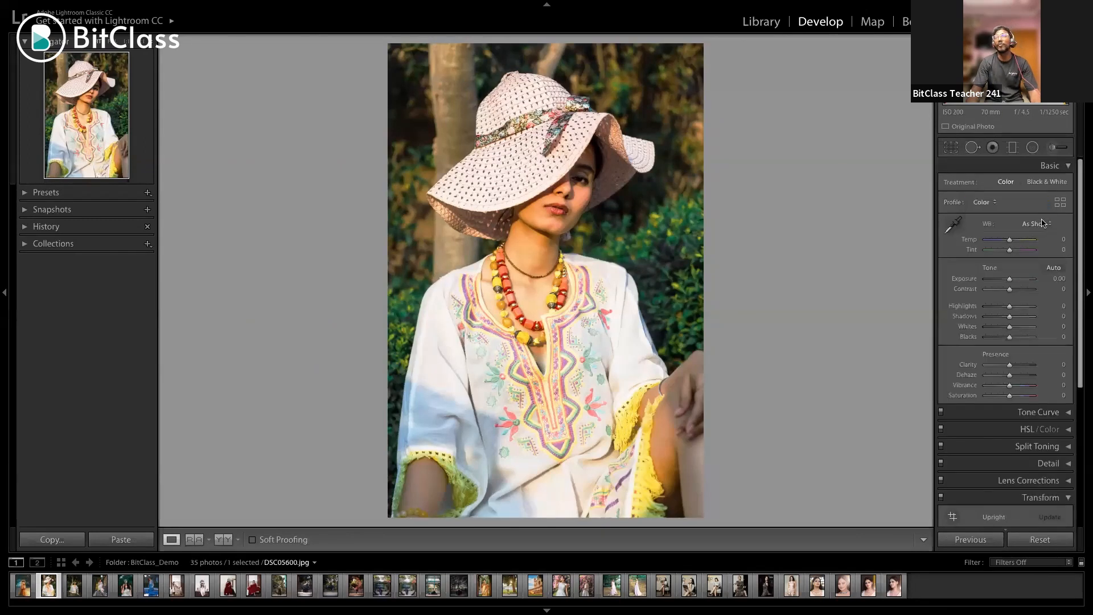
Check the white balance options and sample the white top with the White Balance Selector, giving Temp -10 and Tint -4
left_click(1043, 222)
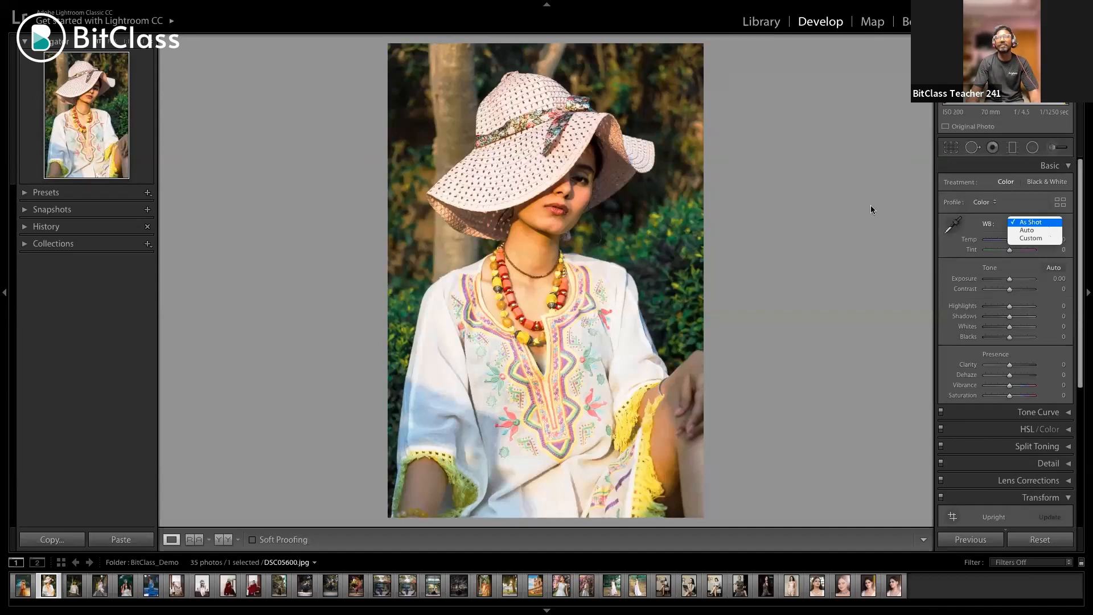
left_click(962, 228)
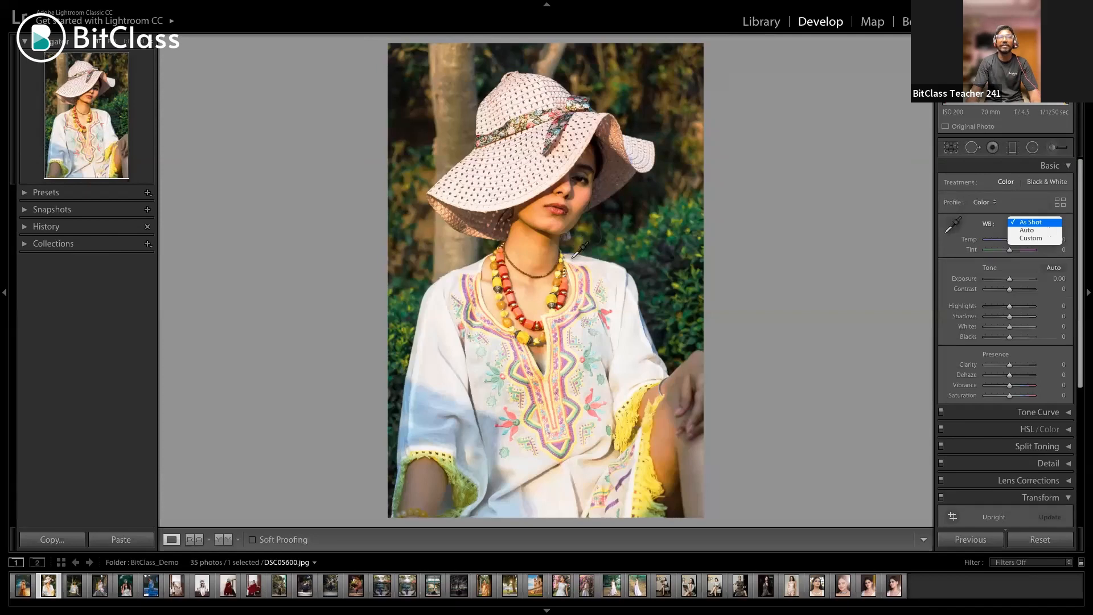
left_click(609, 278)
left_click(1053, 240)
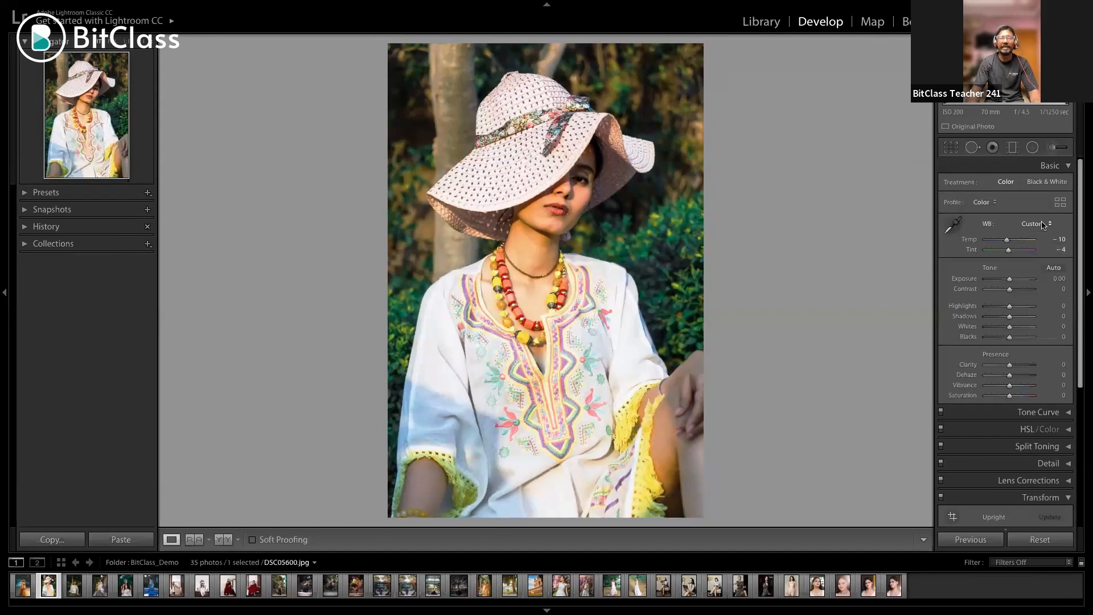
left_click(1042, 225)
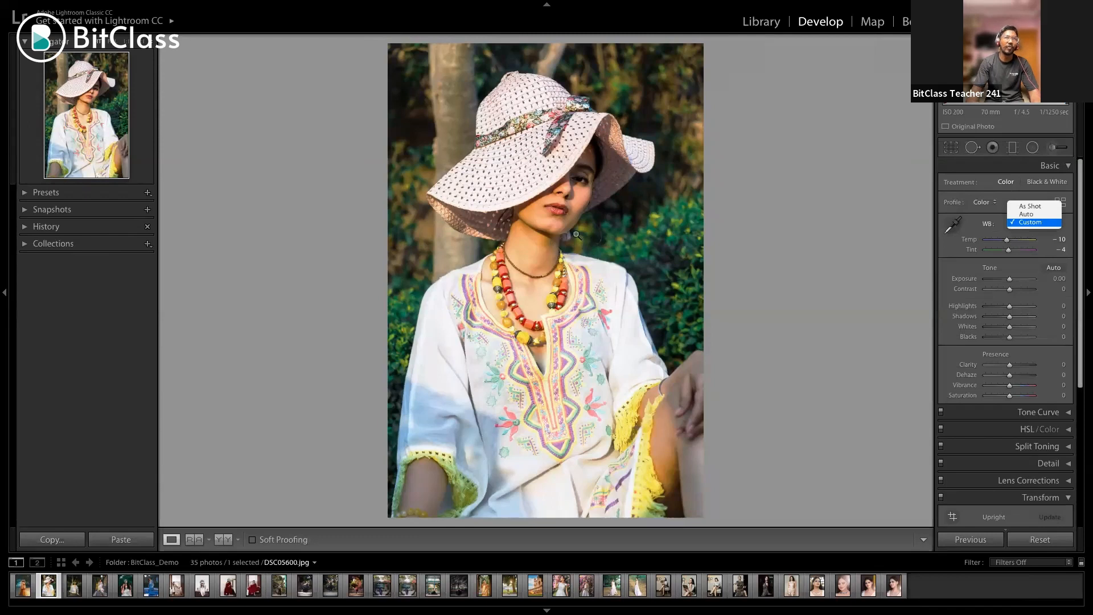
Try the Auto white balance on the photo and return it to As Shot
left_click(1043, 214)
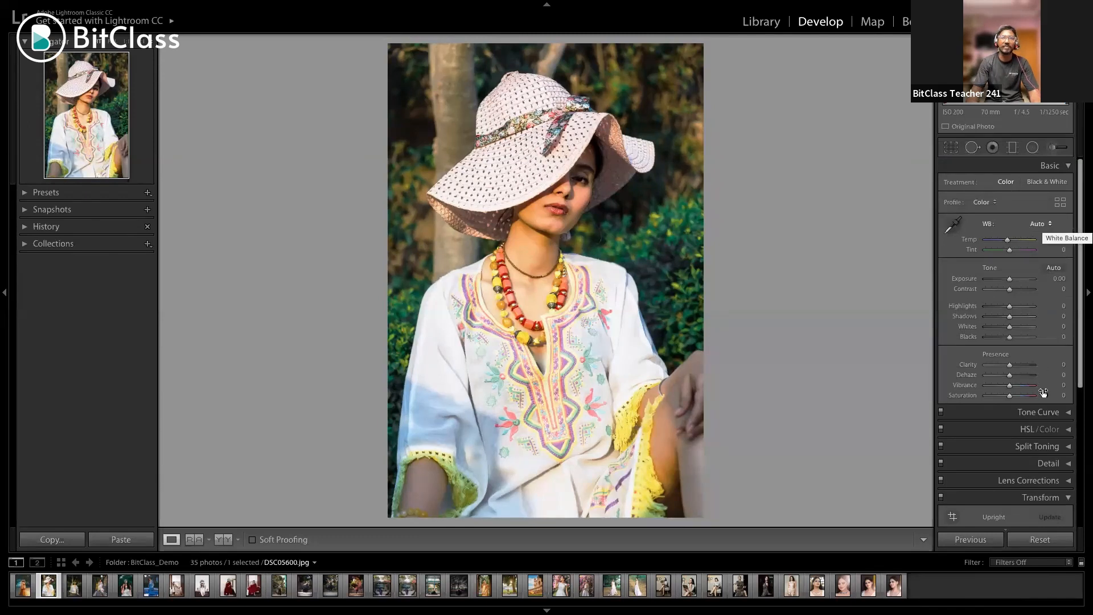
key("super+z")
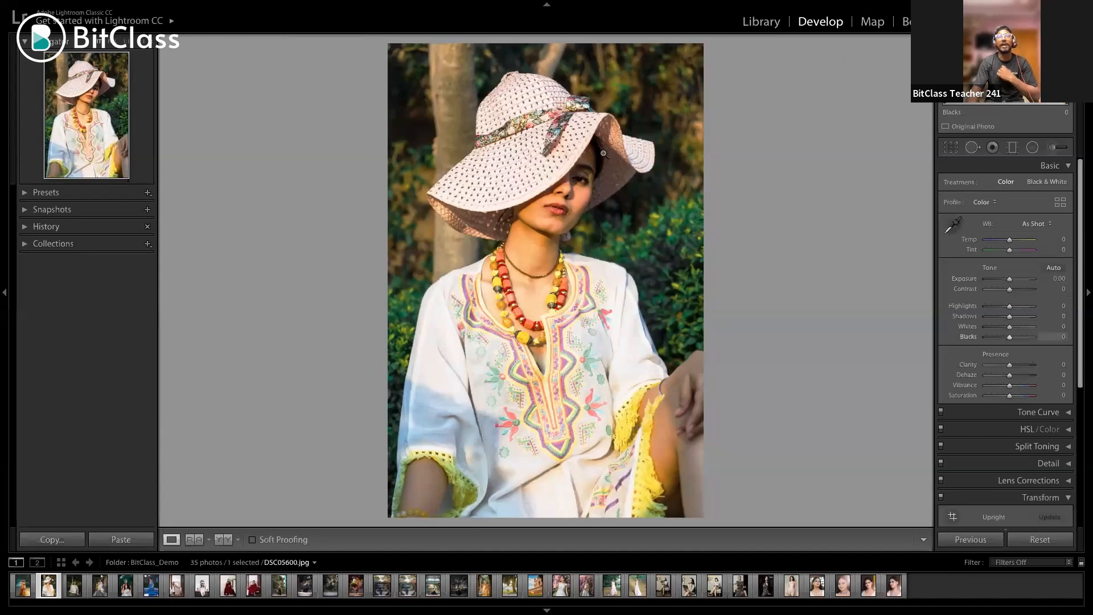
Try darkening the photo's Blacks to -100 and reset them to 0
left_click(1010, 337)
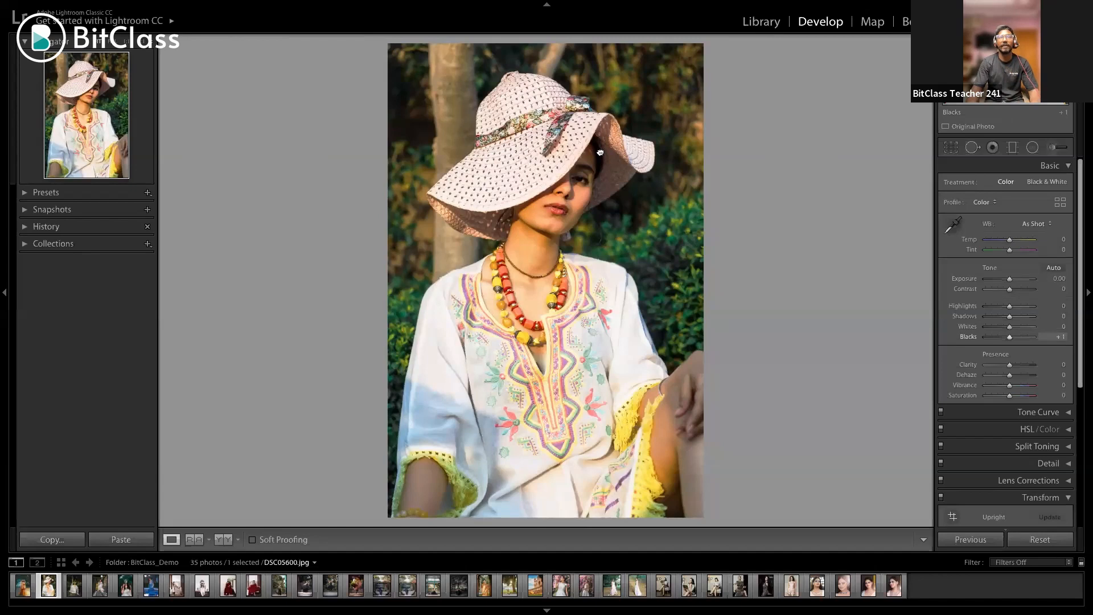
left_click_drag(606, 174, 587, 148)
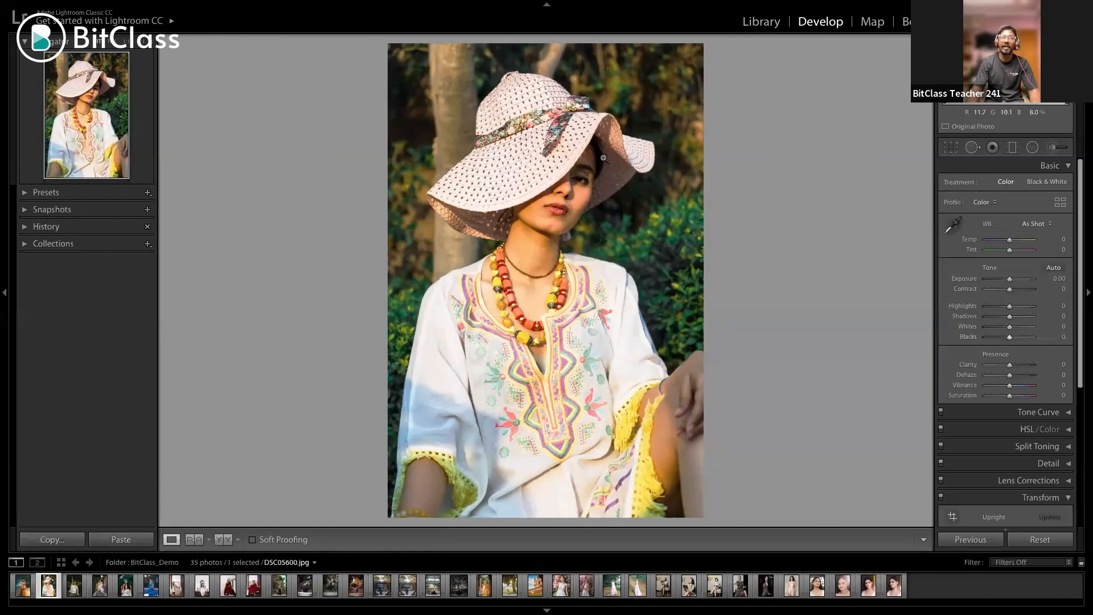
left_click(988, 338)
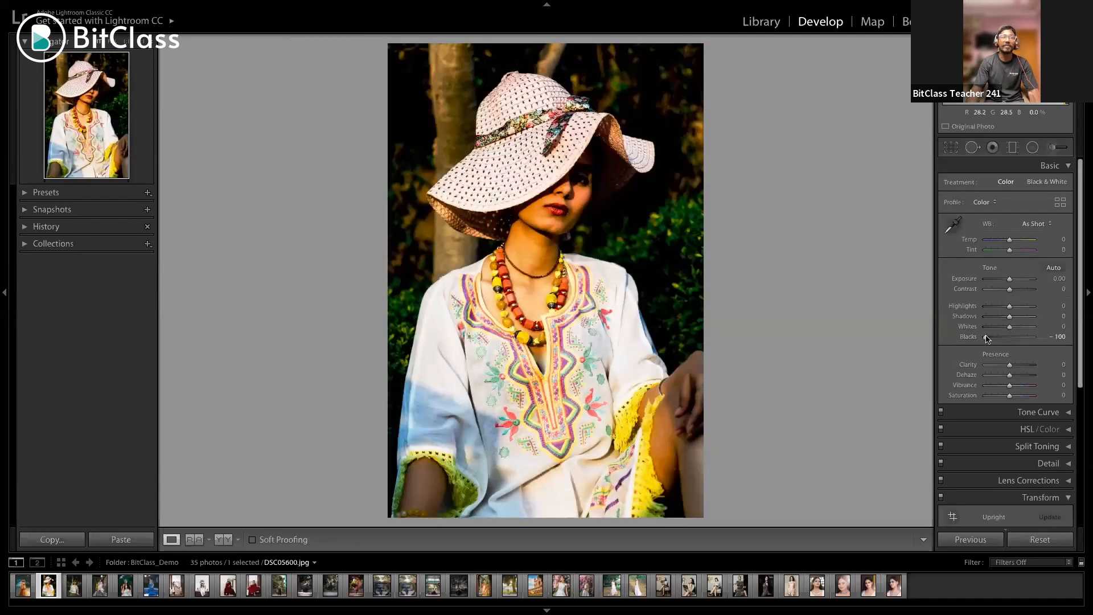
double_click(988, 338)
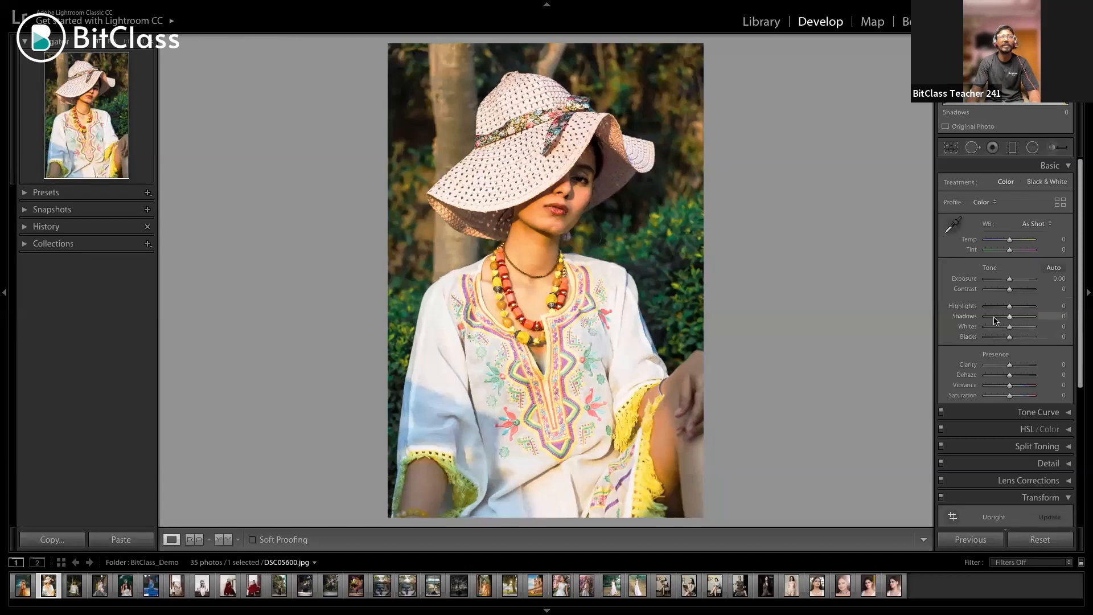
Try the Shadows adjustment at both extremes, -100 and +100, and reset it to 0
left_click_drag(988, 321, 1019, 354)
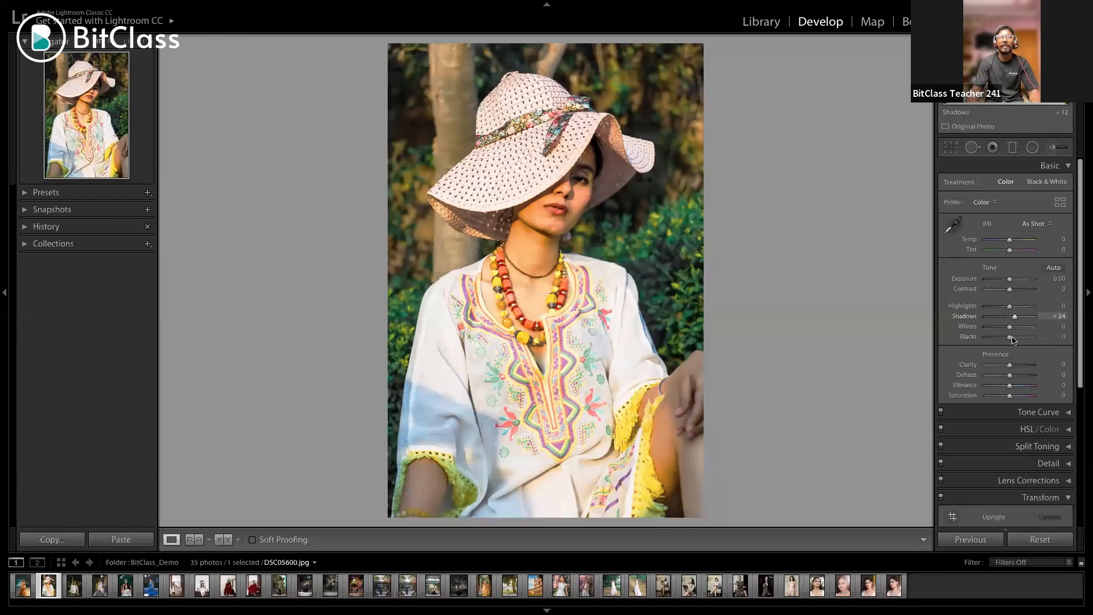
left_click_drag(1014, 317, 990, 319)
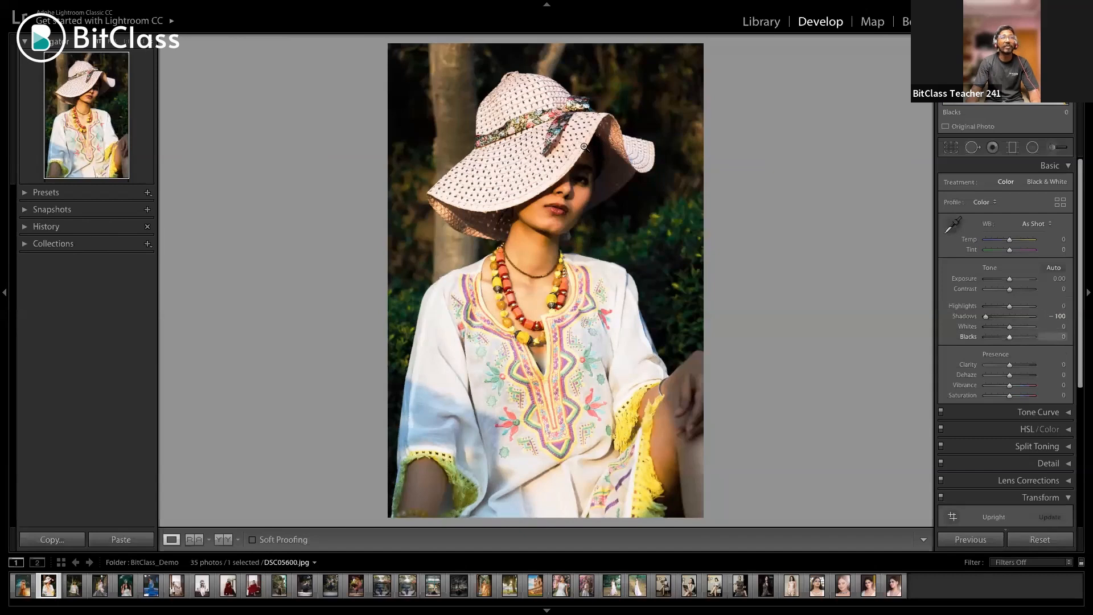
left_click_drag(986, 316, 1033, 316)
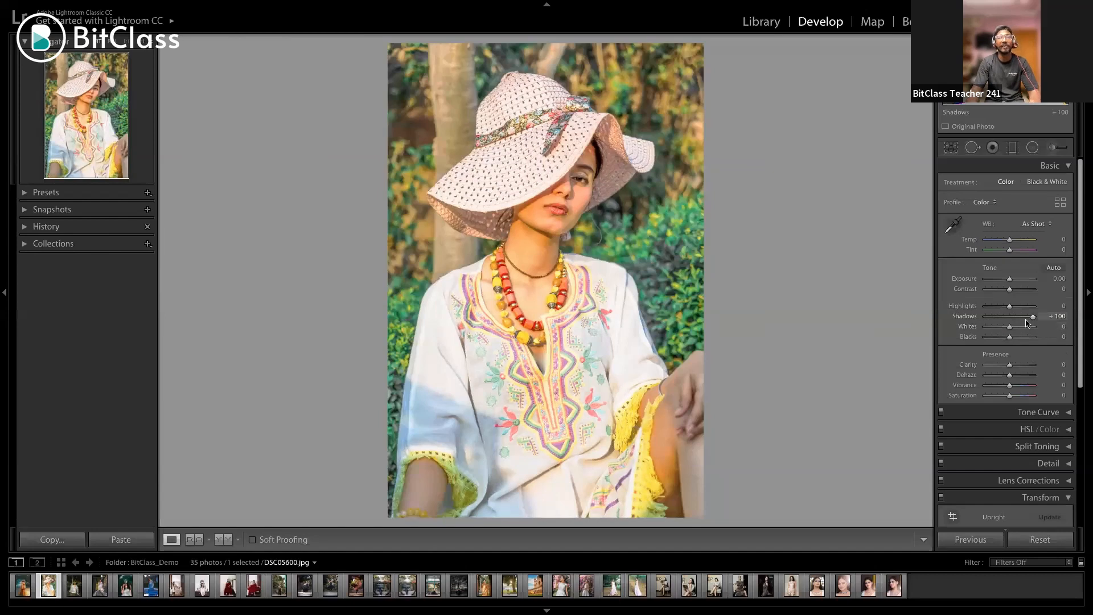
double_click(1028, 320)
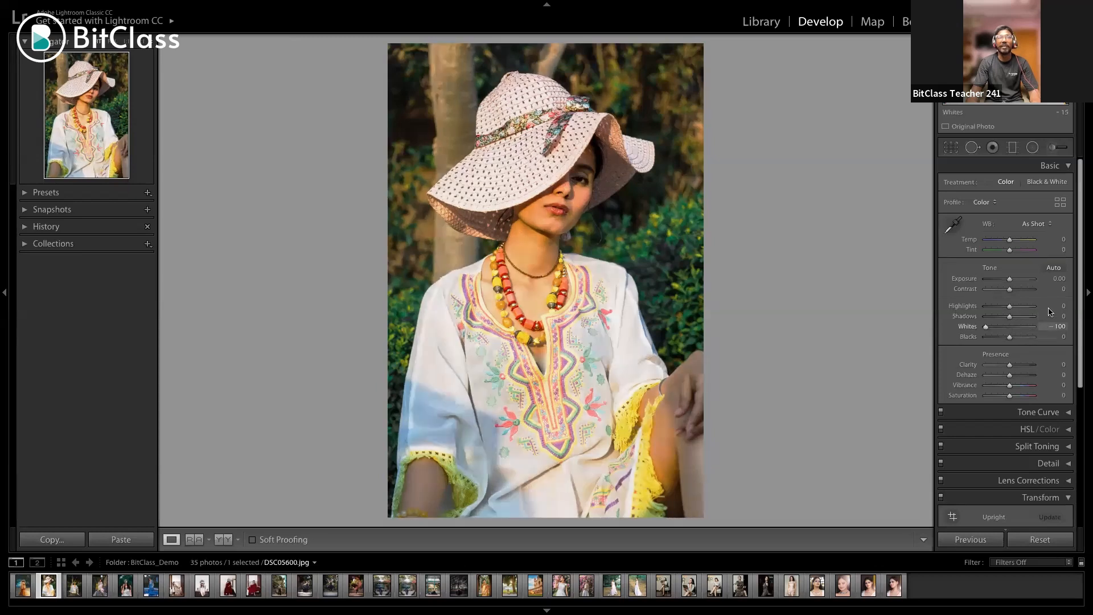
Try the Whites adjustment between -100 and +100, reset it, and undo a trial Highlights change
left_click_drag(1050, 310, 918, 309)
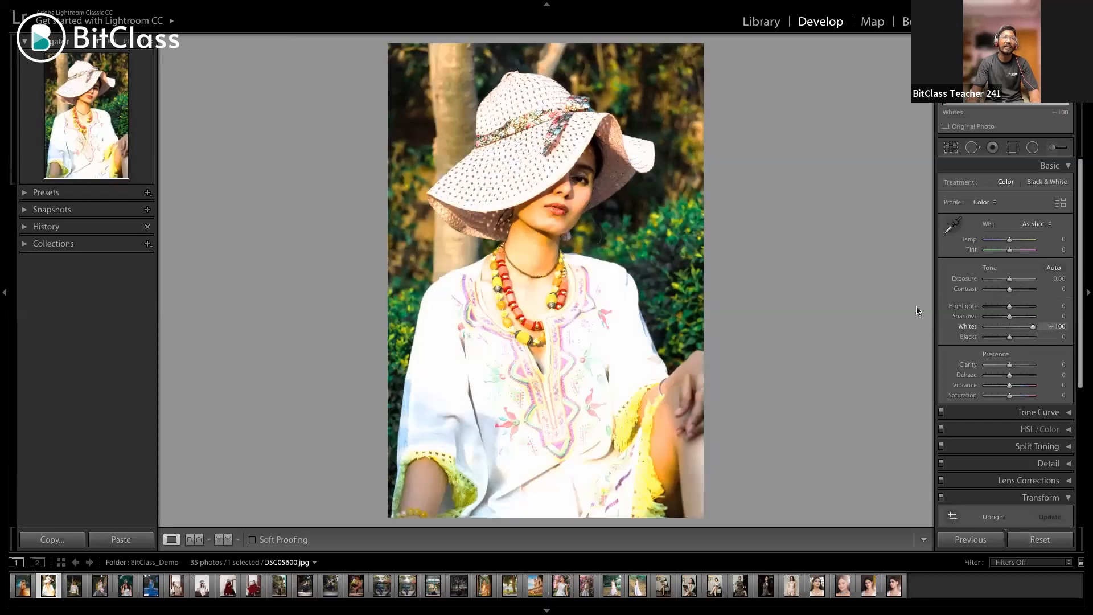
double_click(1034, 326)
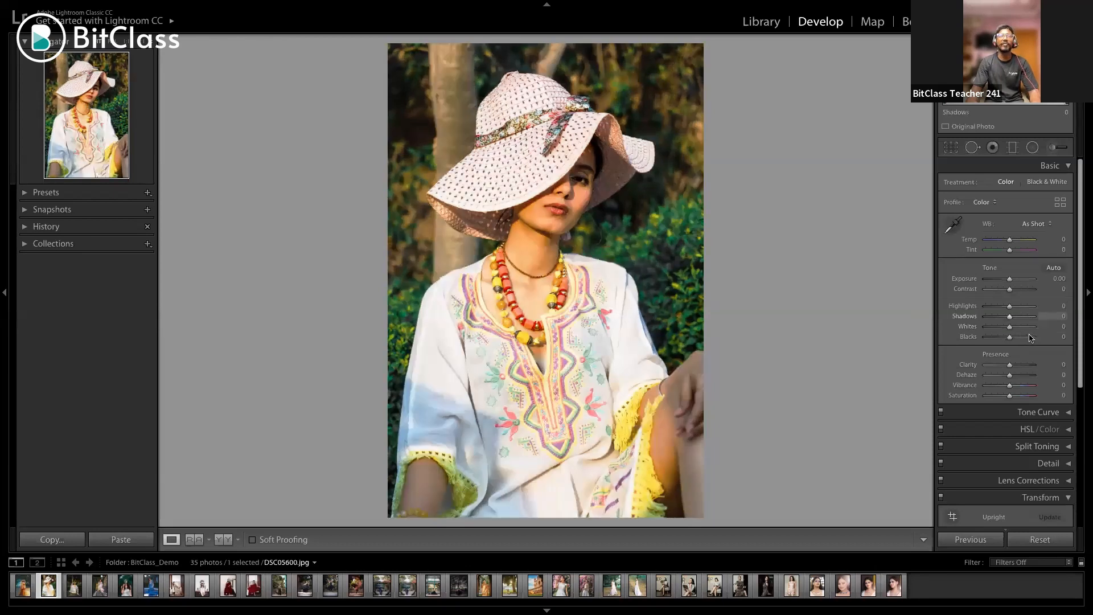
left_click(1028, 305)
key("ctrl+z")
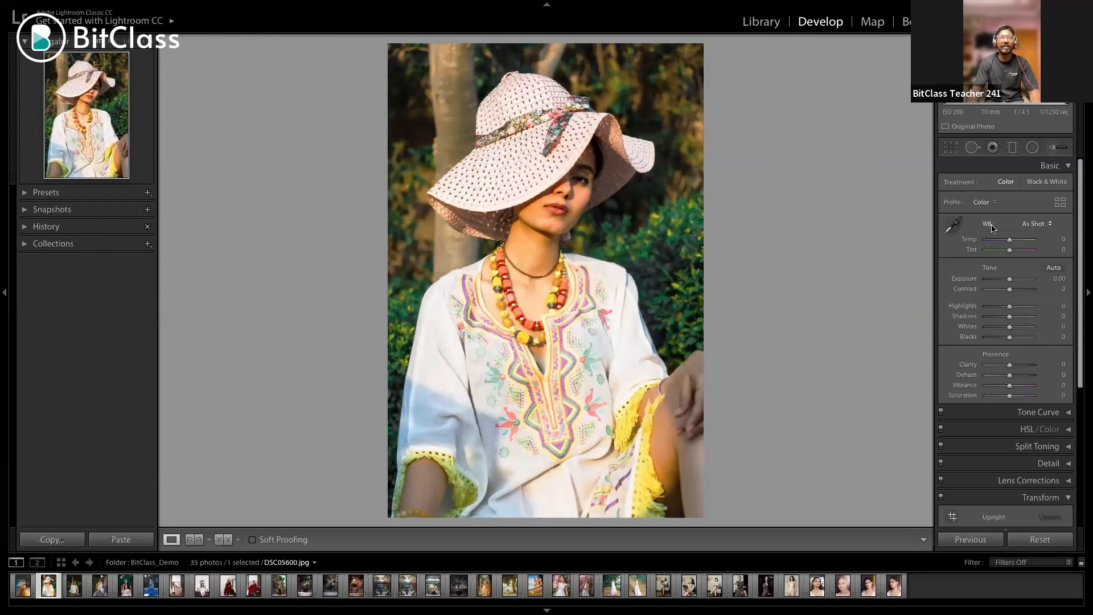
Sample the photo with the White Balance Selector for a custom balance of Temp -4 and Tint -5, and check the skin close up
key("ctrl+shift+u")
left_click(954, 226)
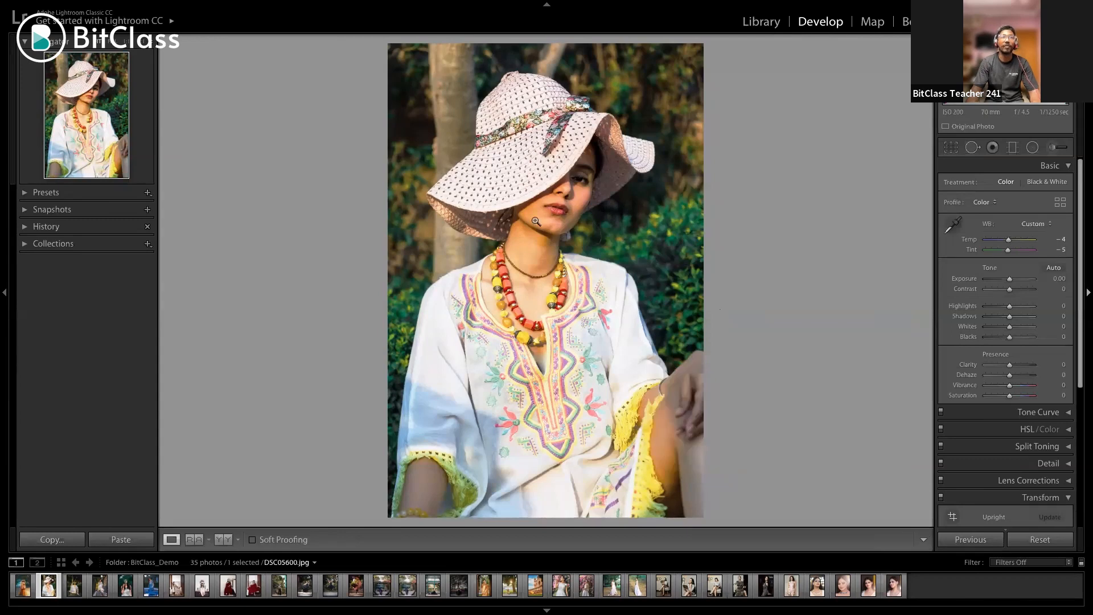
left_click(578, 268)
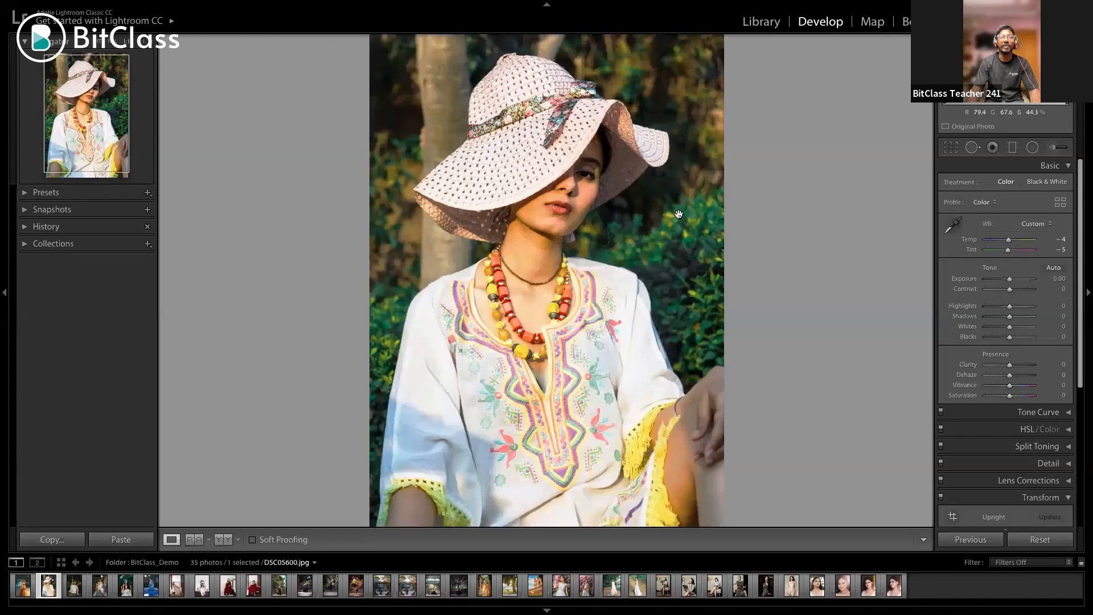
left_click(705, 253)
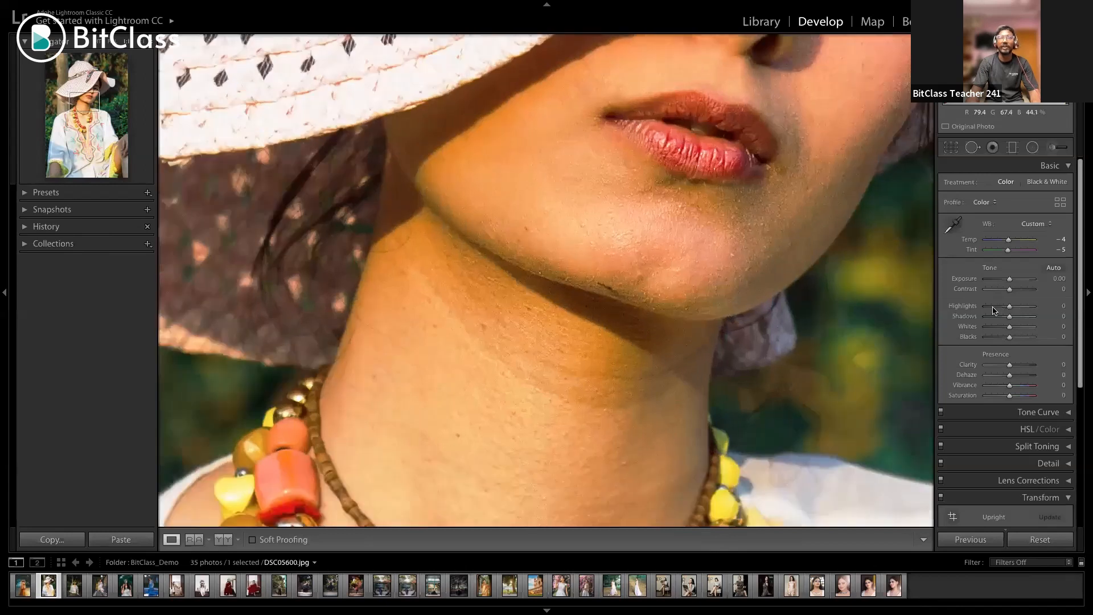
key("z")
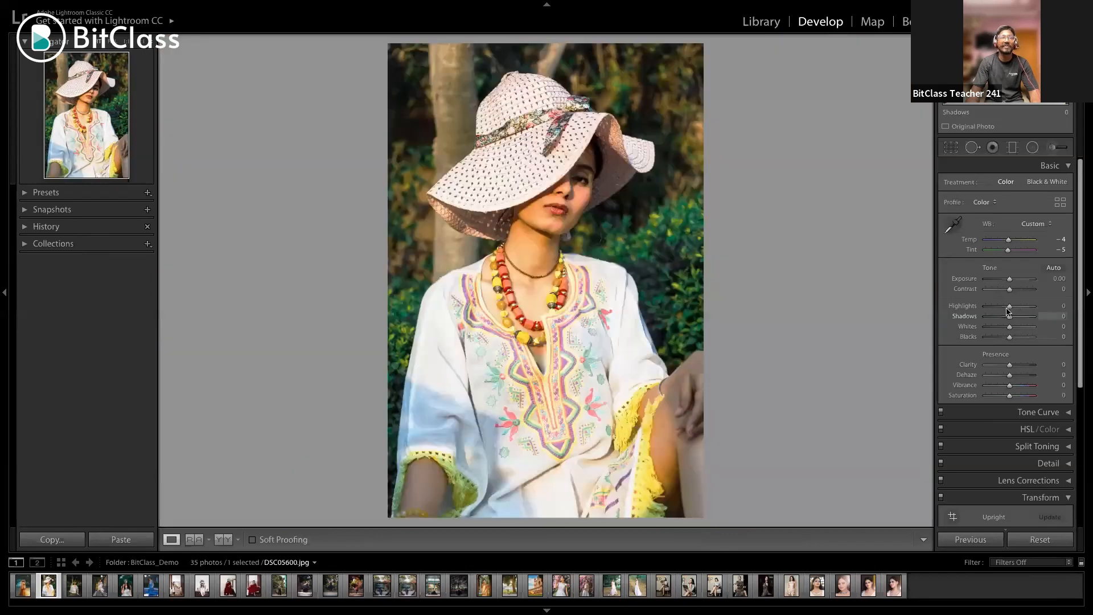
Compare brighter and darker Highlights on the portrait and set Highlights to -25
scroll(1008, 310, "up", 5)
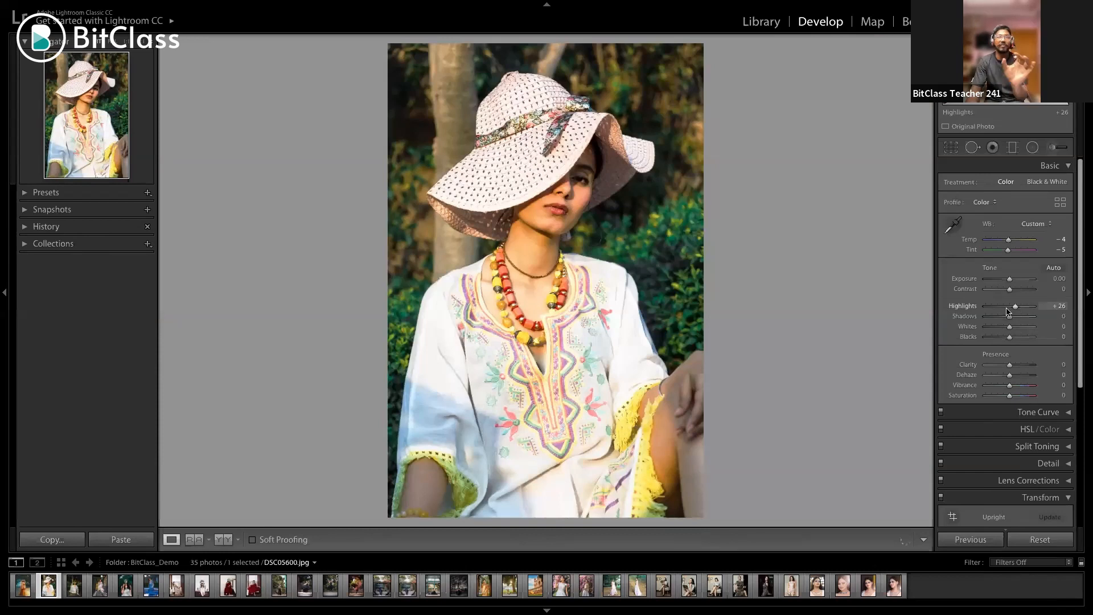
scroll(1008, 312, "down", 10)
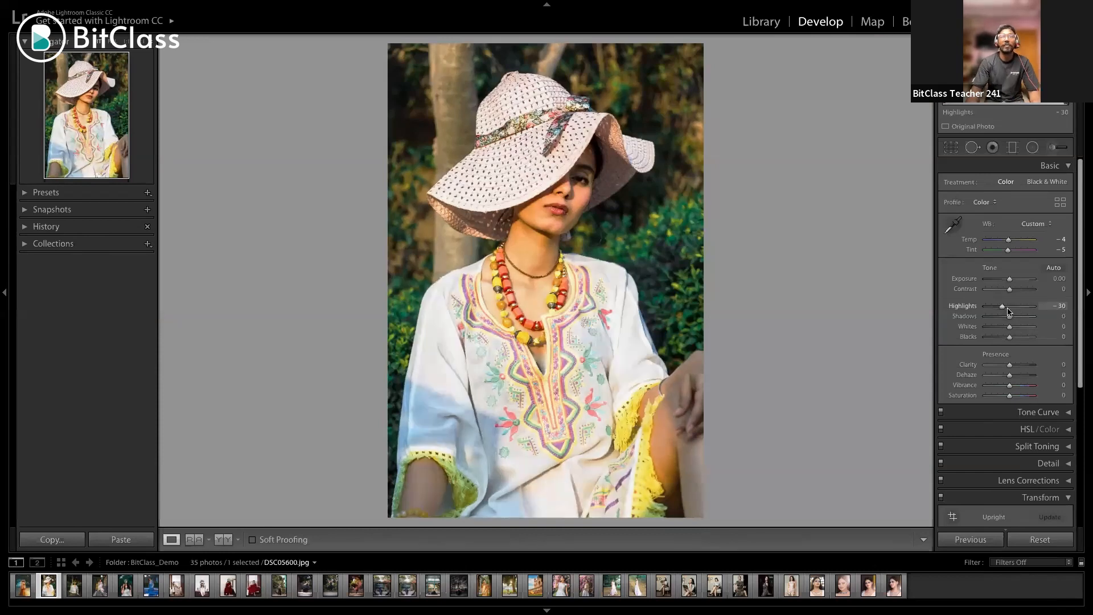
scroll(1028, 312, "up", 1)
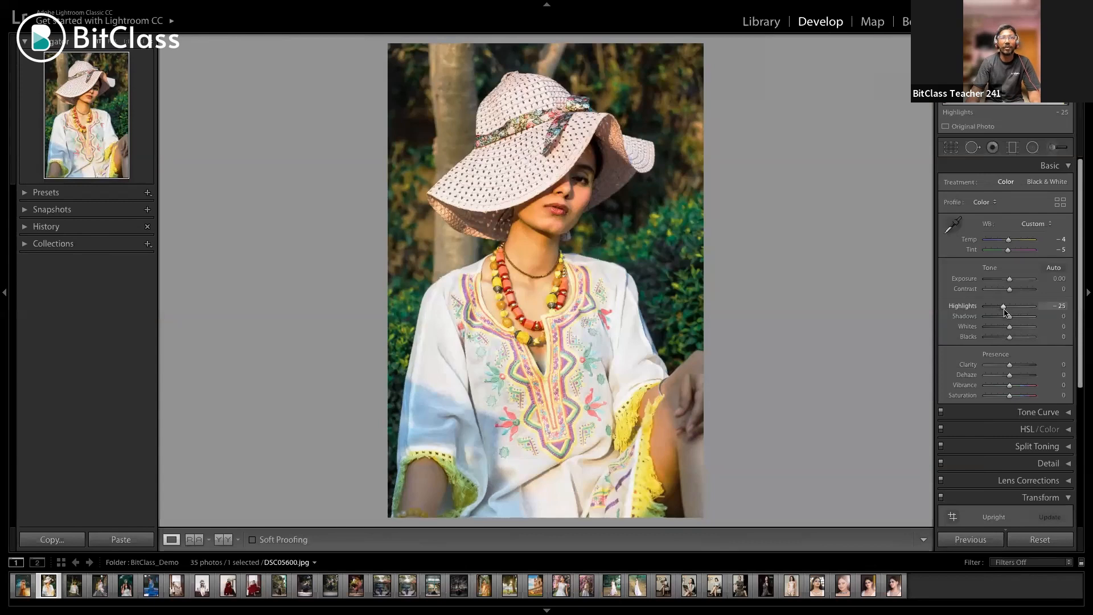
left_click_drag(1004, 308, 1007, 312)
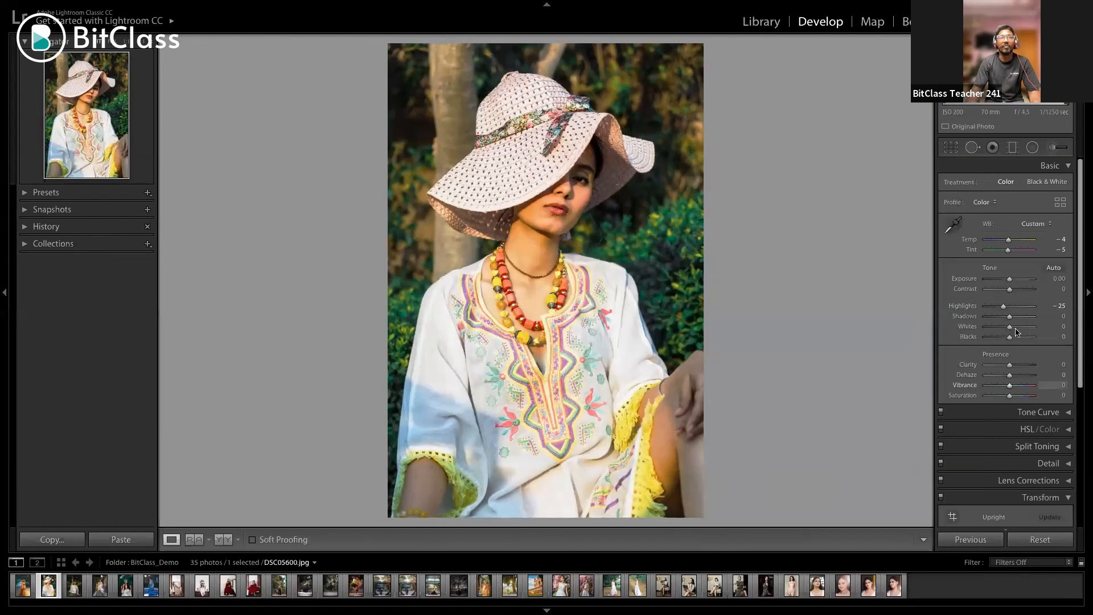
Set the portrait's Whites to -3, Blacks to -3 and Shadows to +31
mouse_move(1017, 332)
left_mouse_down()
mouse_move(998, 334)
mouse_move(1010, 333)
left_mouse_up()
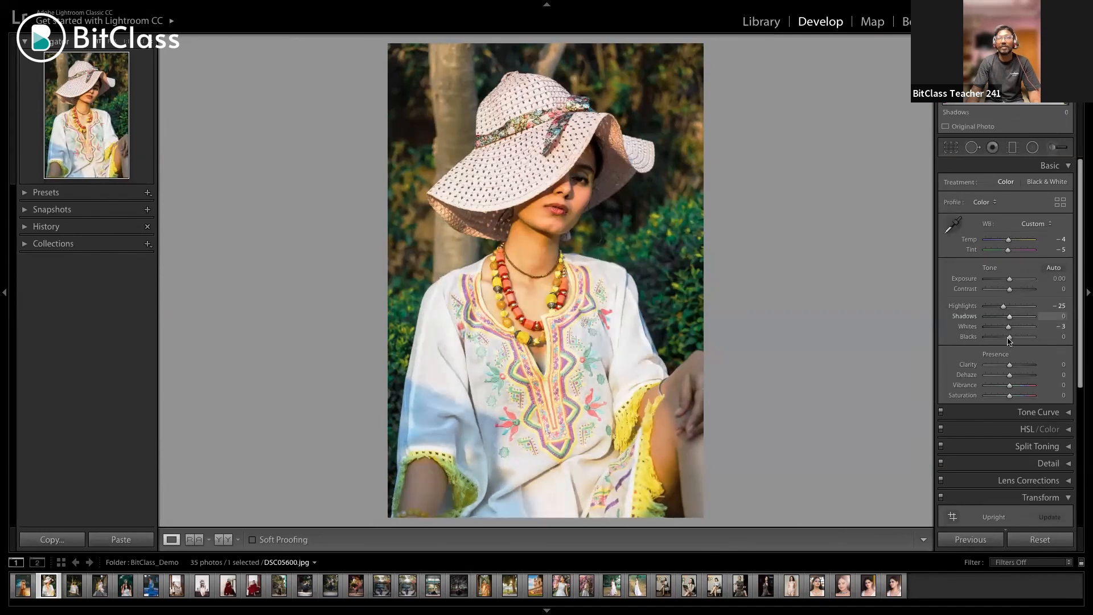
left_click_drag(1008, 340, 1011, 342)
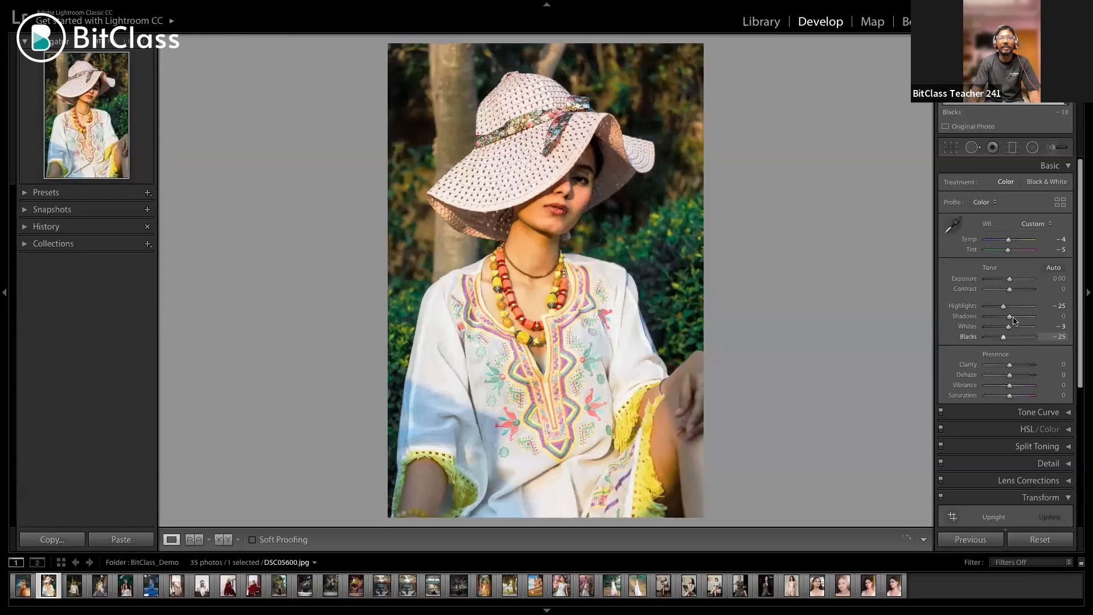
left_click_drag(1012, 317, 1017, 321)
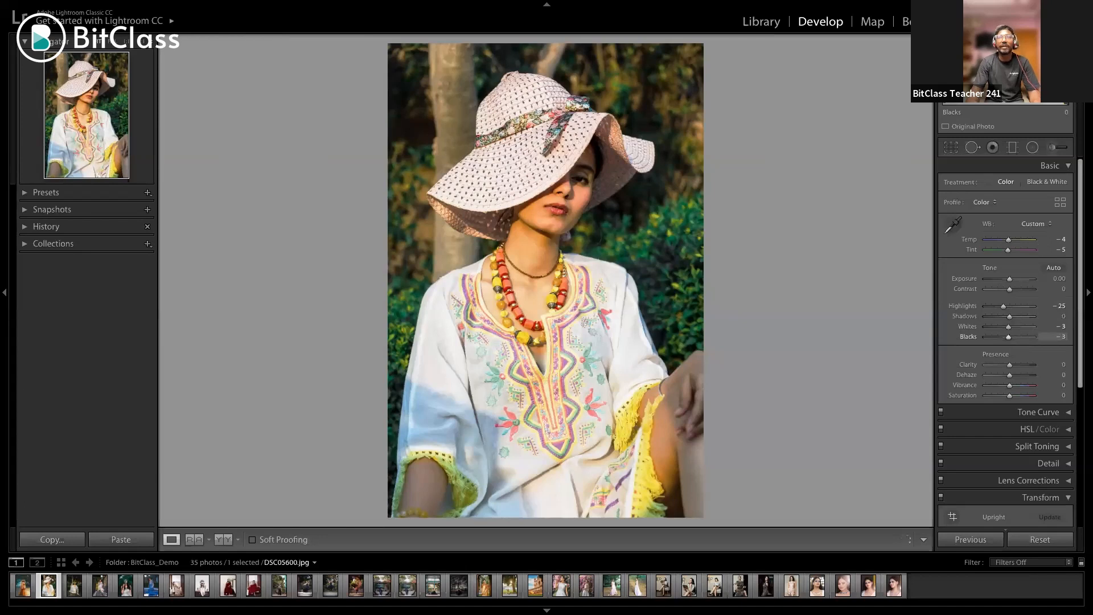
left_click_drag(1010, 317, 1016, 317)
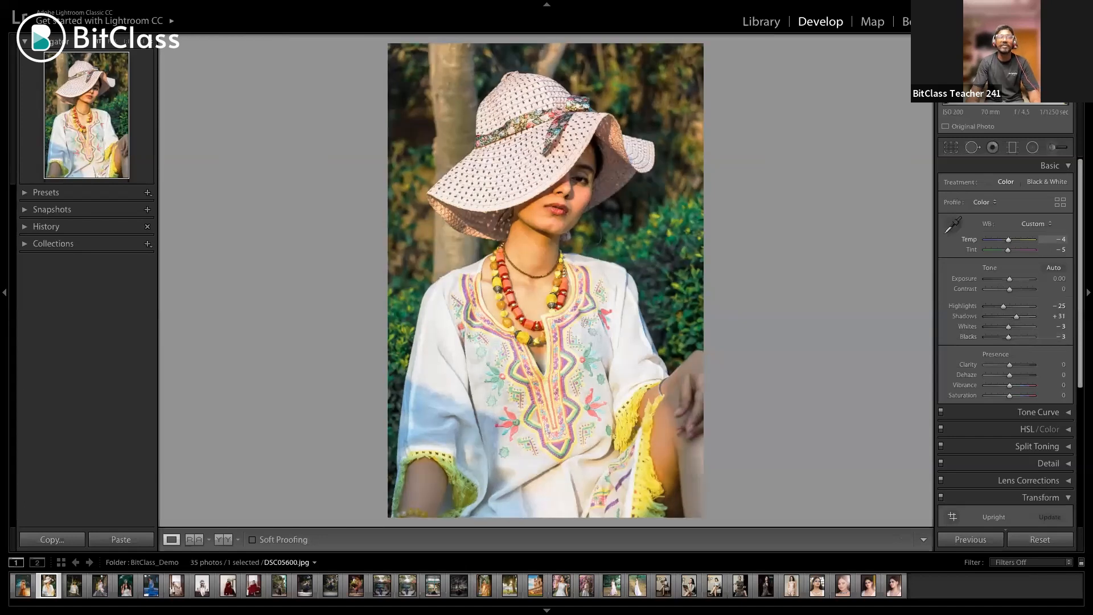